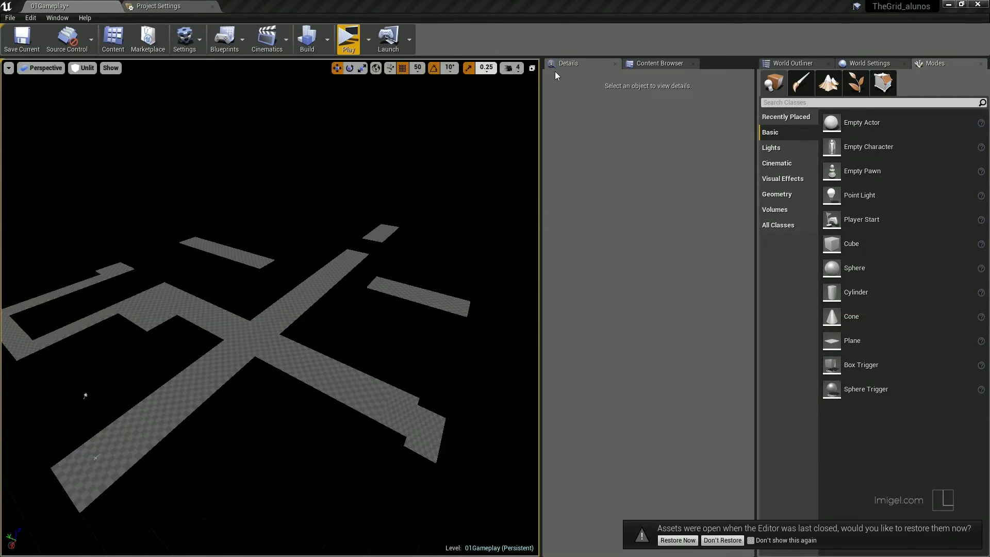
# Step: Test-play the level in a standalone window, then return to editing
pyautogui.click(354, 52)
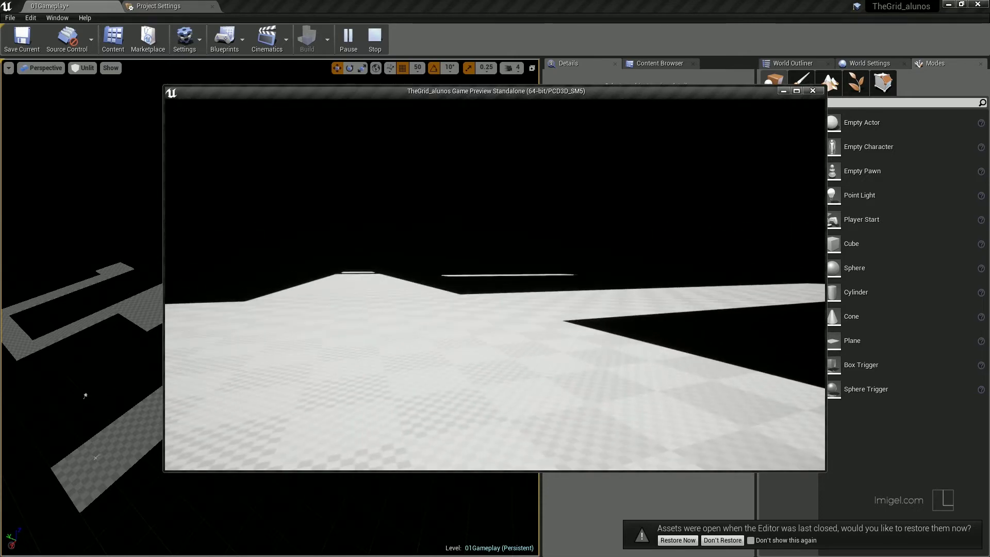
pyautogui.press('Escape')
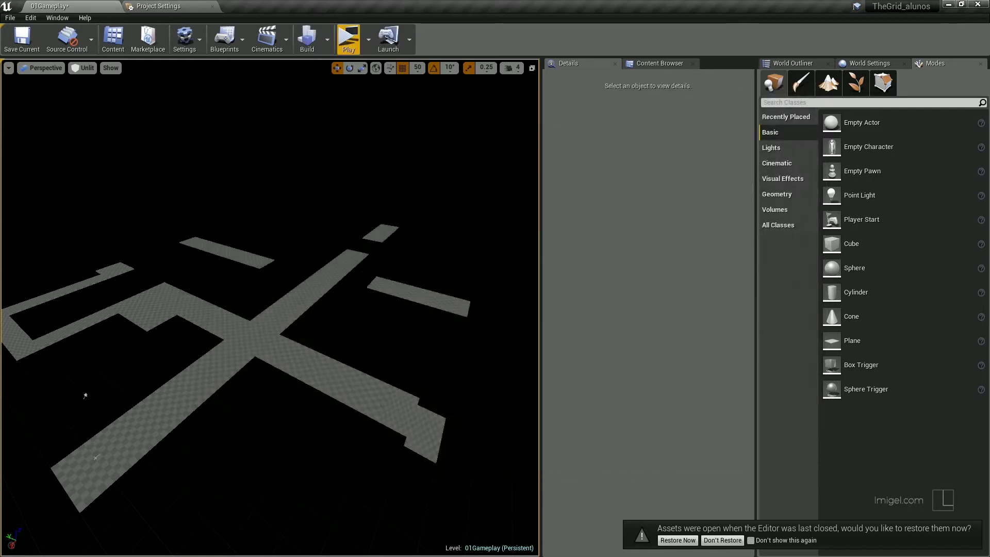
pyautogui.press('Left')
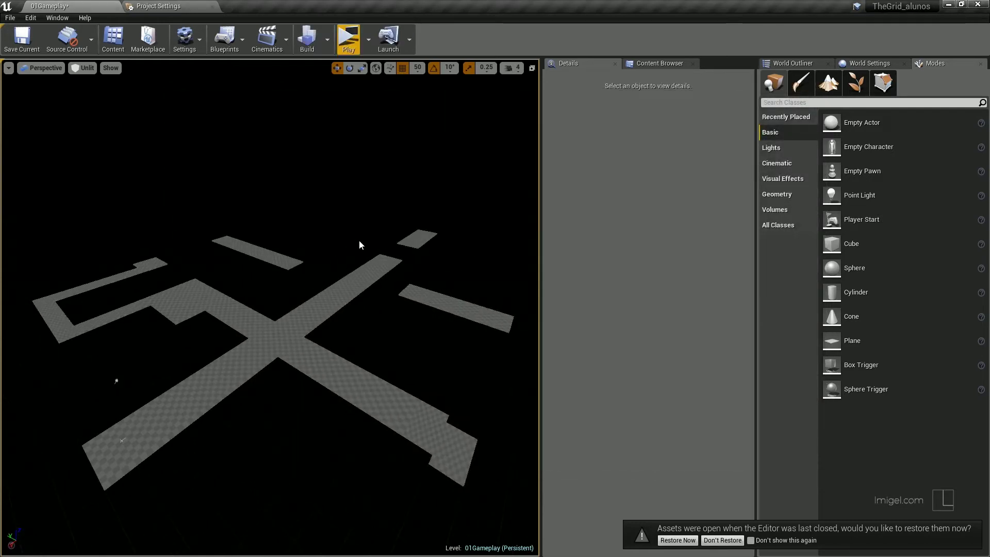
# Step: Open BP_HeroChar from the Content Browser and inspect its inherited Mesh component in the viewport
pyautogui.click(650, 63)
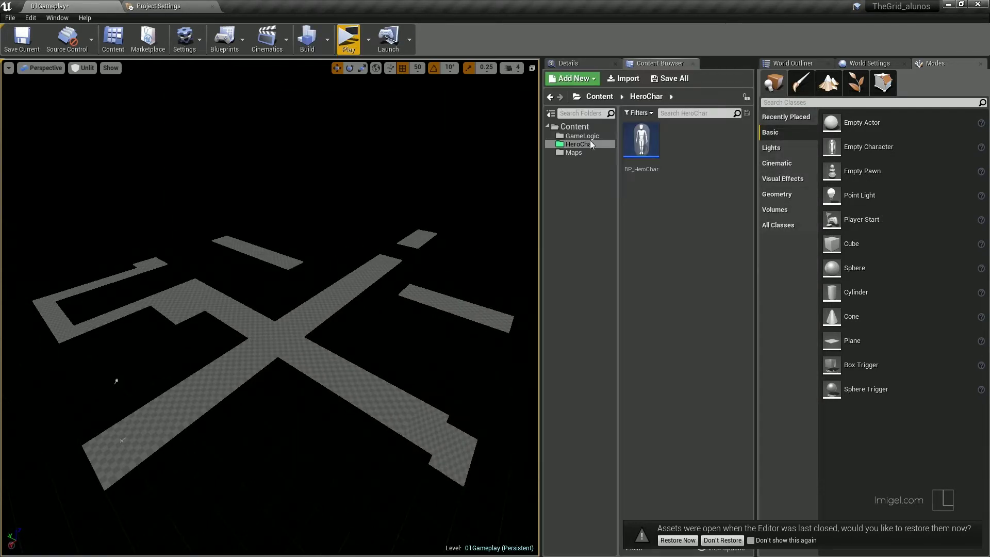
pyautogui.doubleClick(638, 143)
pyautogui.click(186, 63)
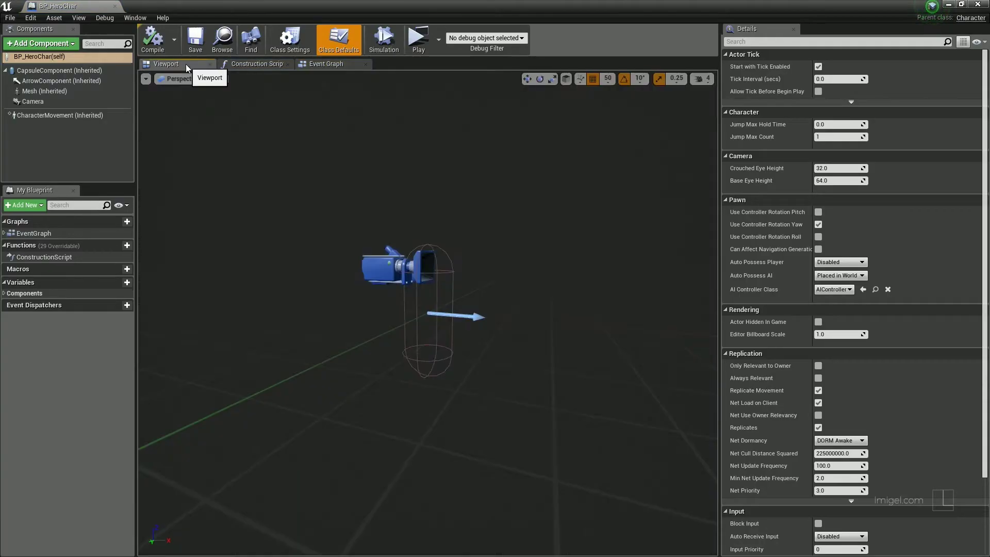
pyautogui.moveTo(215, 135); pyautogui.dragTo(214, 103, button='right')
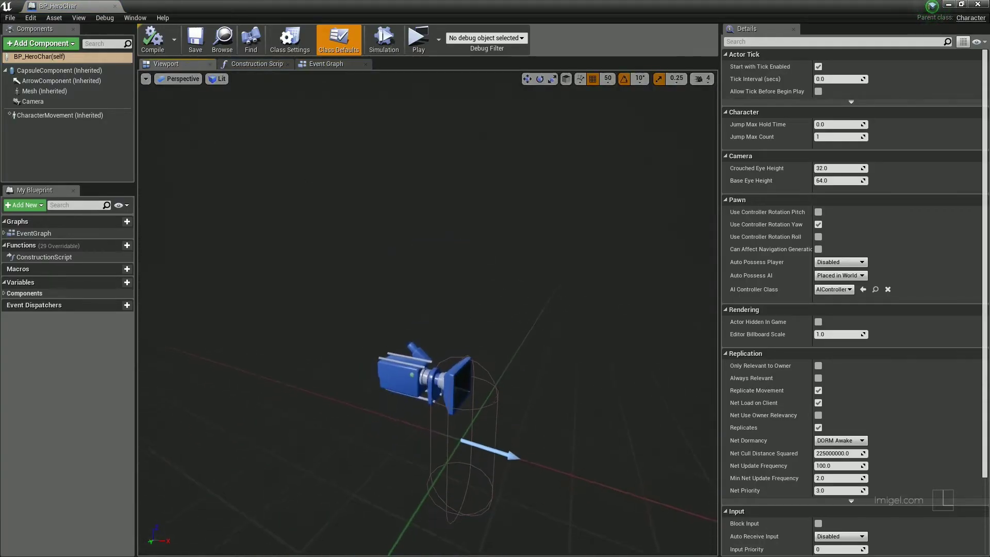
pyautogui.click(44, 91)
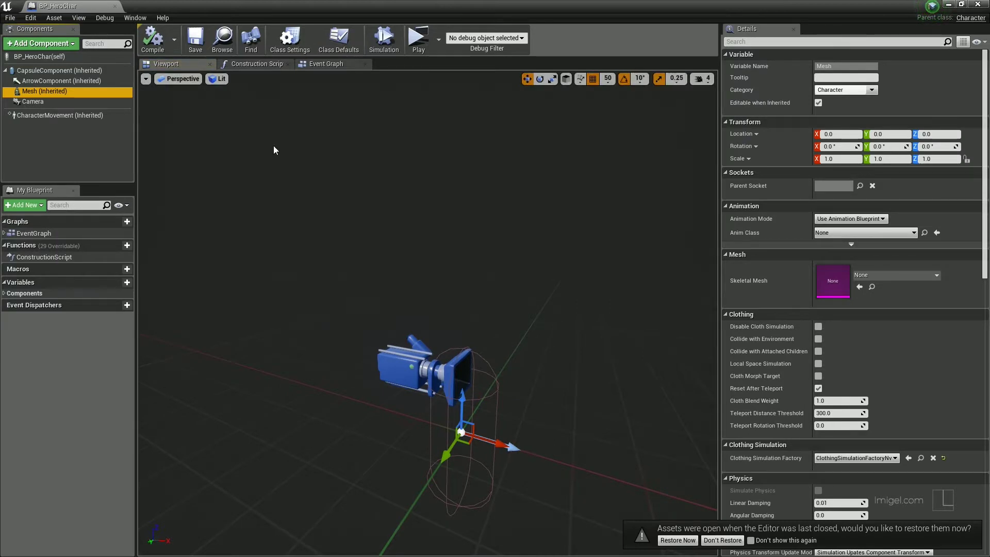
pyautogui.moveTo(273, 150); pyautogui.dragTo(273, 150, button='right')
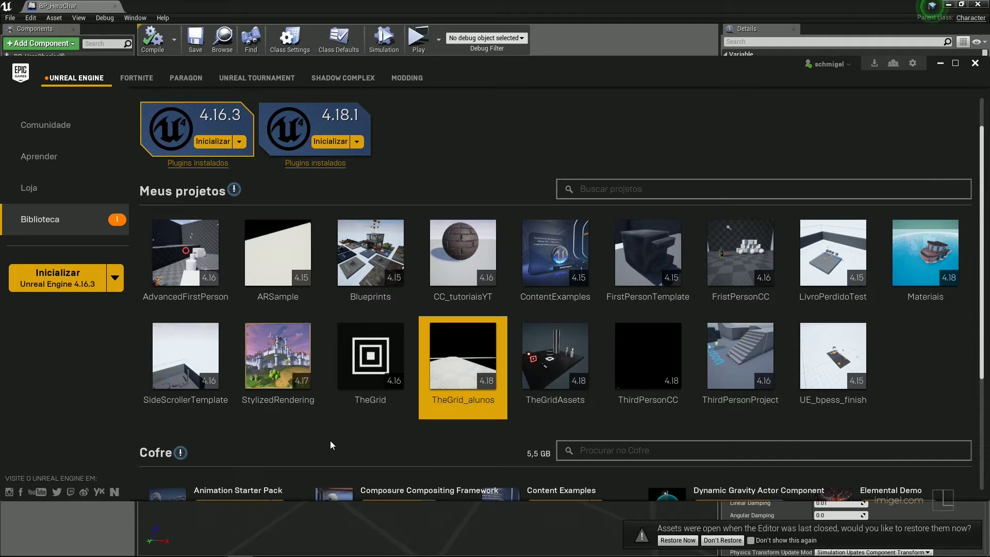
# Step: Launch FirstPersonTemplate in Unreal Editor 4.18.1 and minimise the Epic Games Launcher
pyautogui.scroll(-2, 554, 295)
pyautogui.scroll(-2, 554, 294)
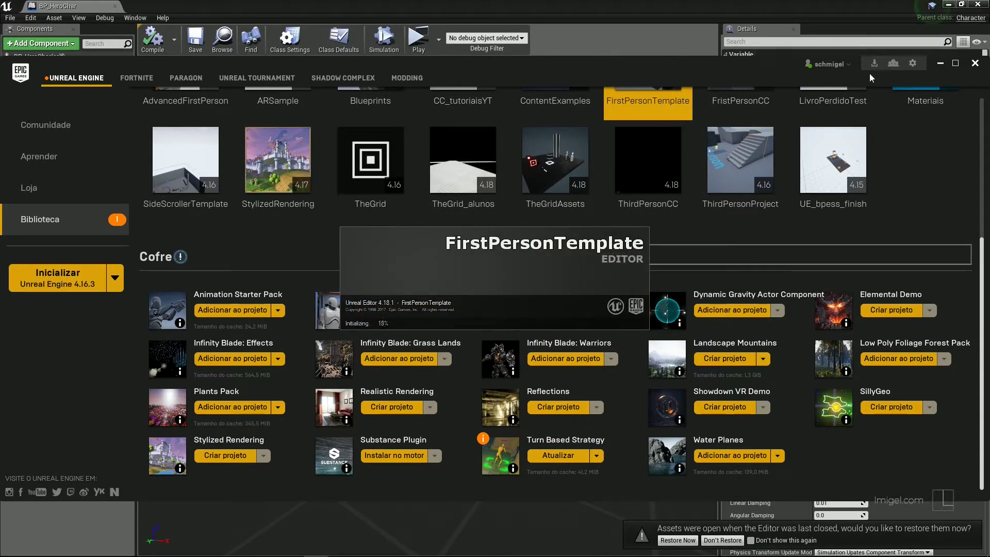
pyautogui.click(940, 63)
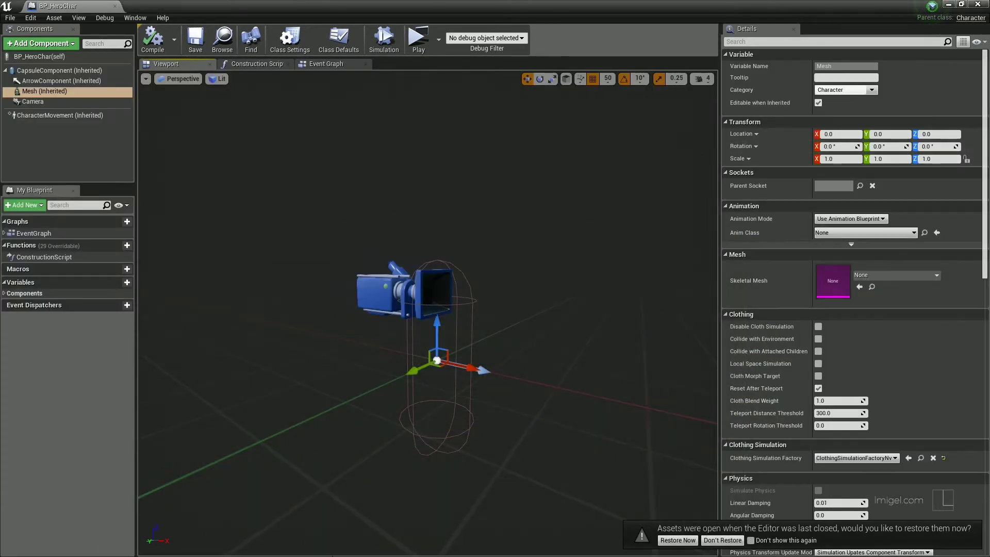
pyautogui.press('super')
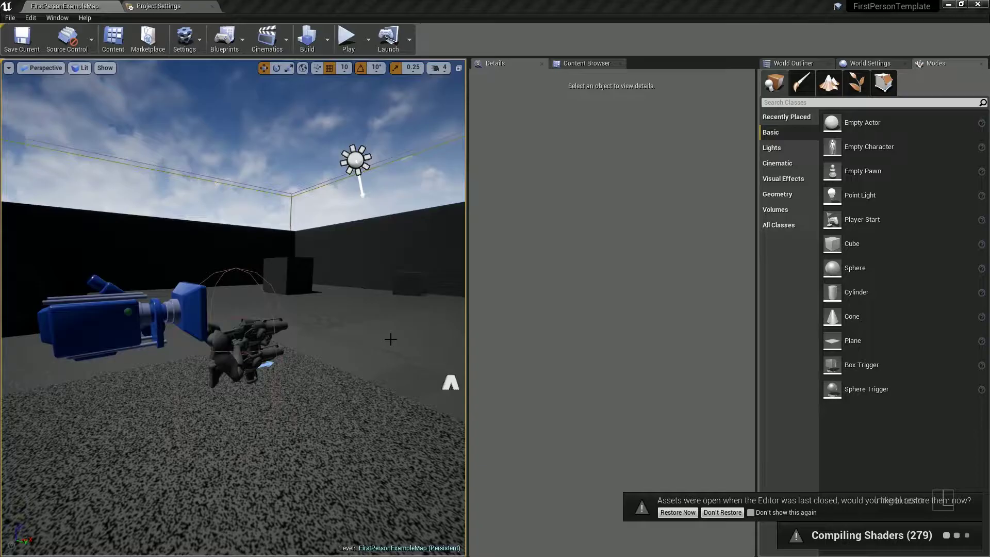
# Step: Select FirstPersonCharacter in the level and run a brief in-editor play test
pyautogui.moveTo(402, 273)
pyautogui.mouseDown(button='right')
pyautogui.moveTo(422, 272)
pyautogui.moveTo(385, 280)
pyautogui.mouseUp(button='right')
pyautogui.click(304, 315)
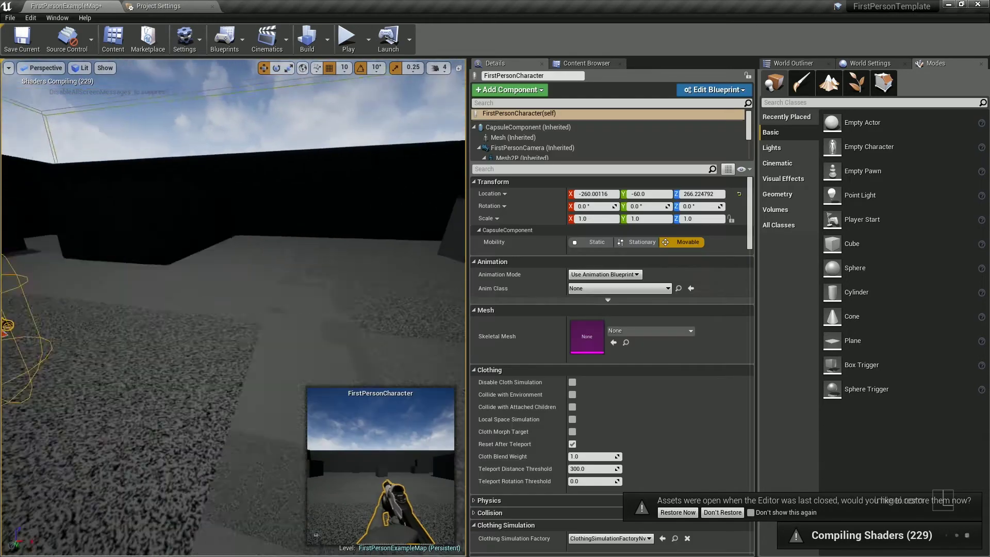
pyautogui.moveTo(304, 316); pyautogui.dragTo(304, 316, button='right')
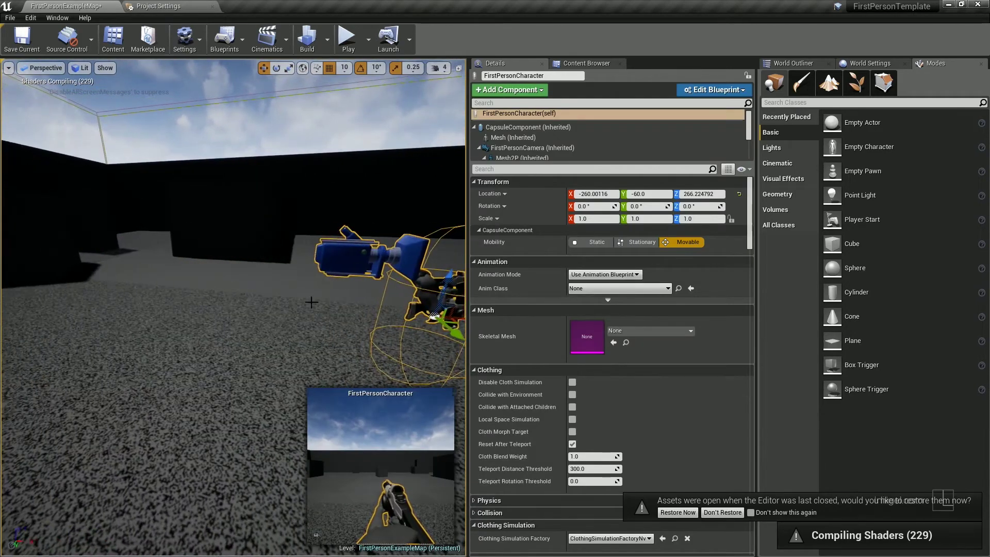
pyautogui.click(350, 45)
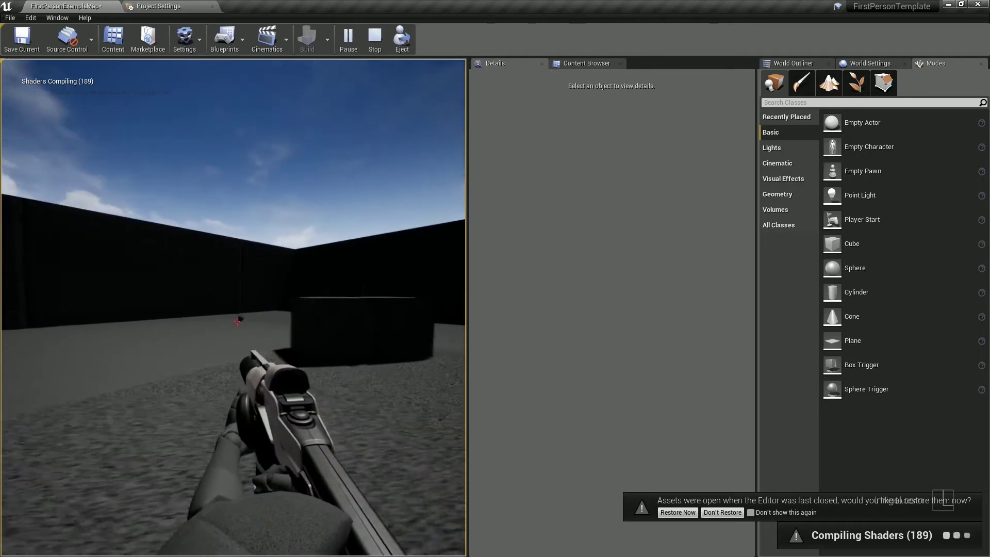
pyautogui.press('Escape')
# Step: Reselect FirstPersonCharacter and open its Blueprint for editing
pyautogui.moveTo(233, 521); pyautogui.dragTo(234, 520, button='right')
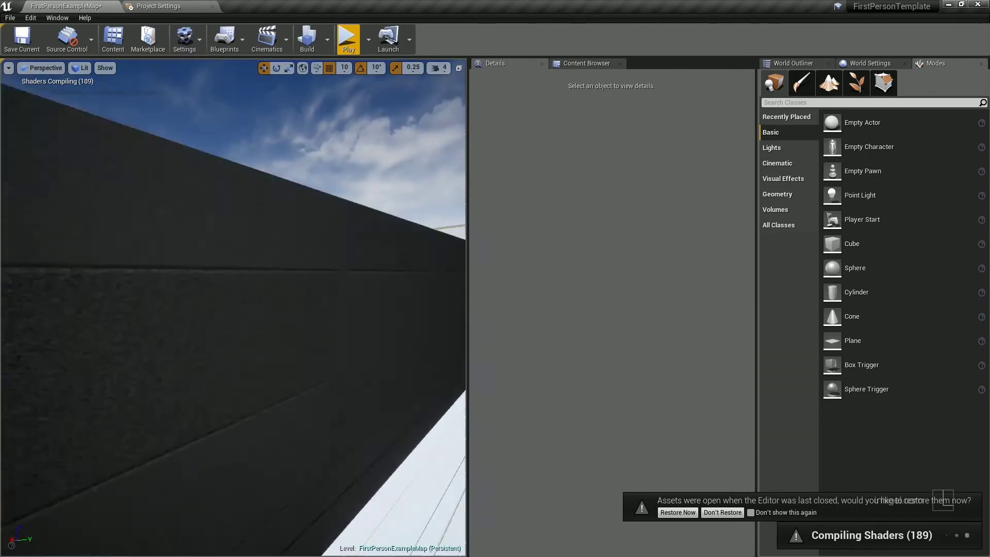
pyautogui.click(242, 514)
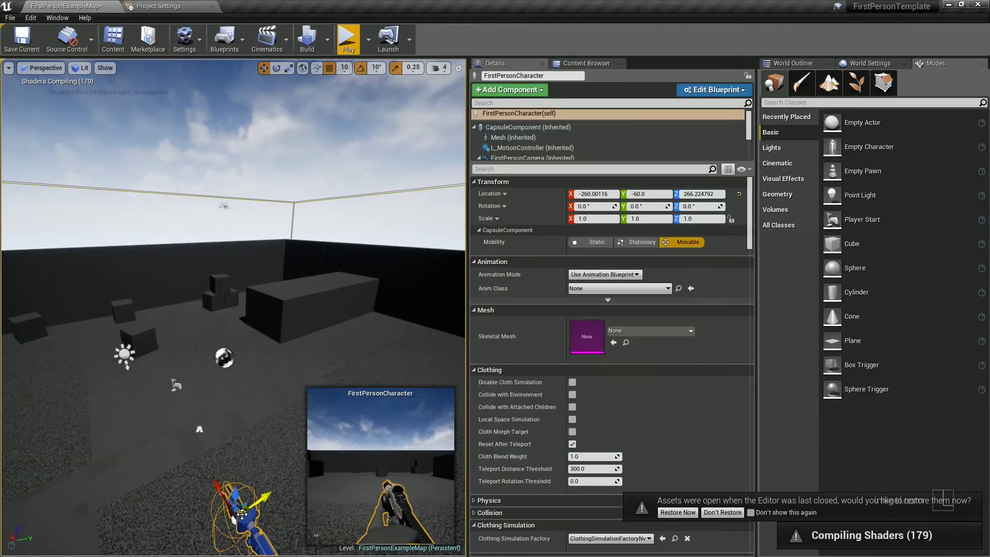
pyautogui.doubleClick(243, 512)
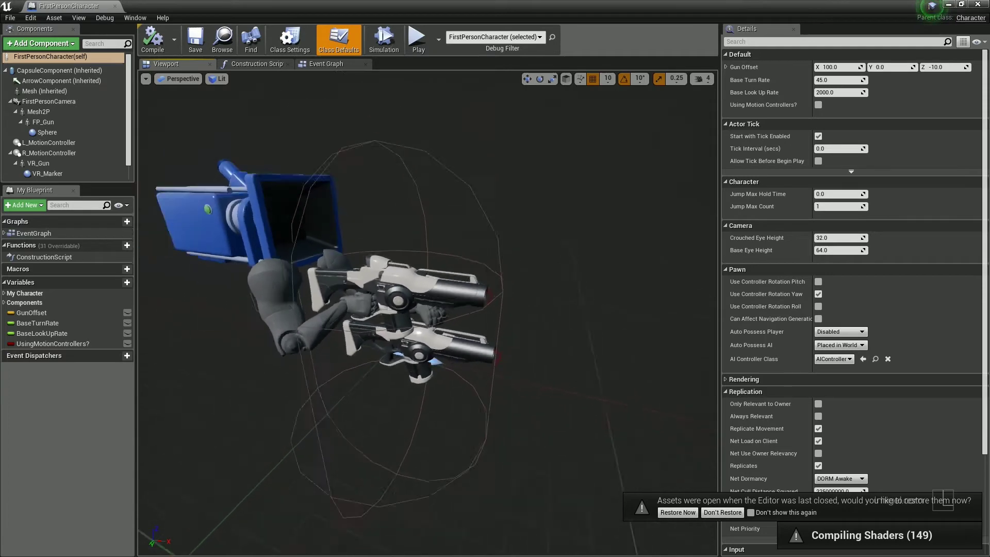
# Step: Inspect the FP_Gun, VR_Gun and Mesh2P arms components and frame the arms and gun
pyautogui.click(450, 292)
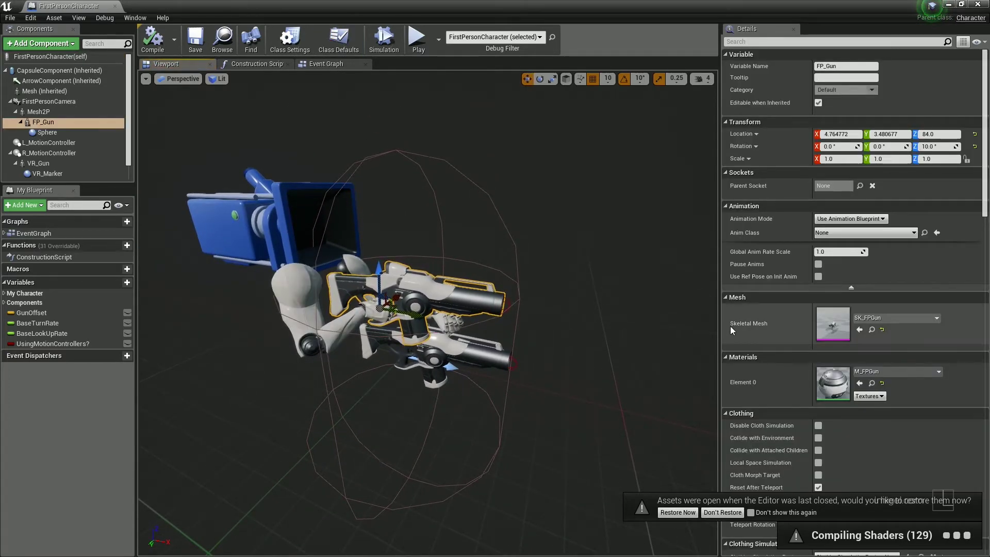
pyautogui.click(456, 340)
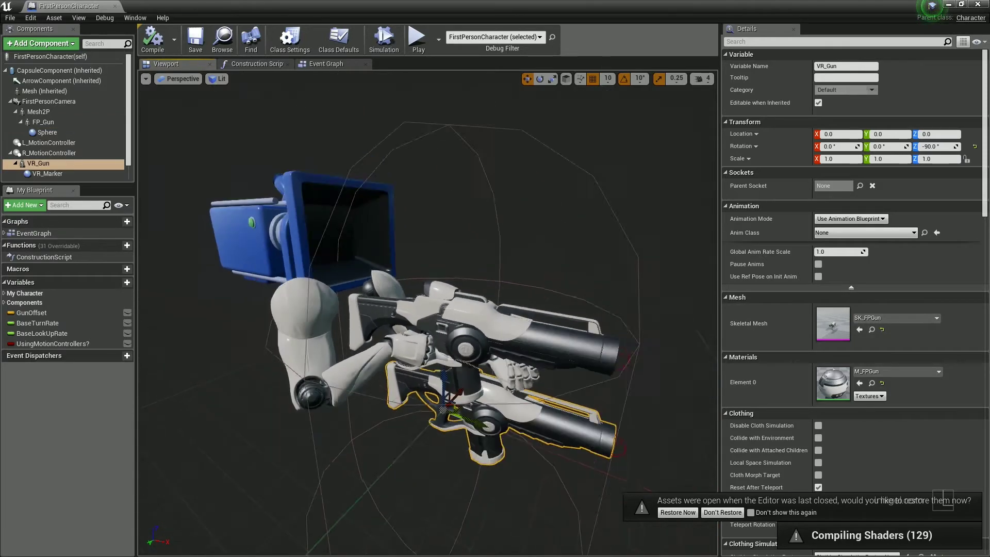
pyautogui.click(341, 310)
pyautogui.moveTo(340, 309)
pyautogui.mouseDown(button='right')
pyautogui.moveTo(392, 288)
pyautogui.moveTo(464, 289)
pyautogui.mouseUp(button='right')
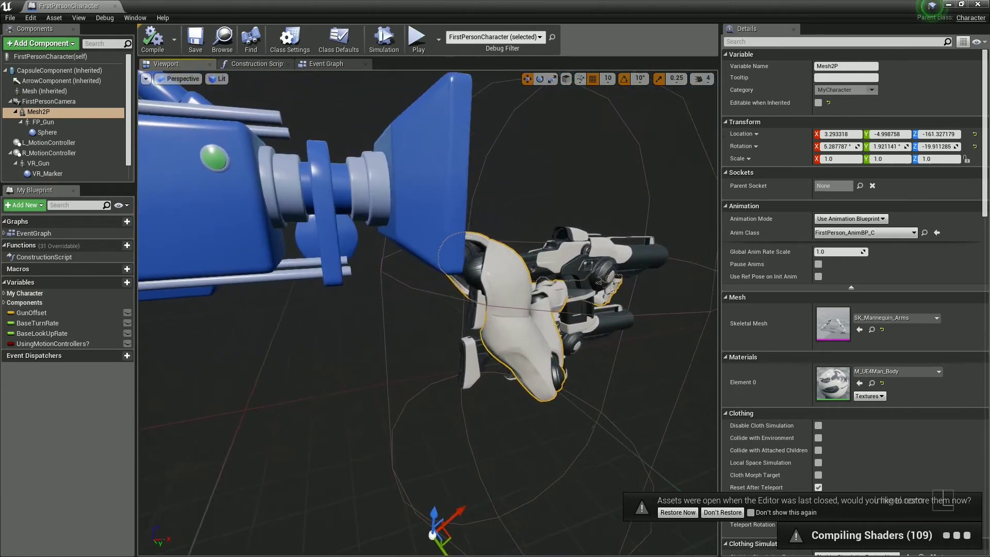
pyautogui.press('f')
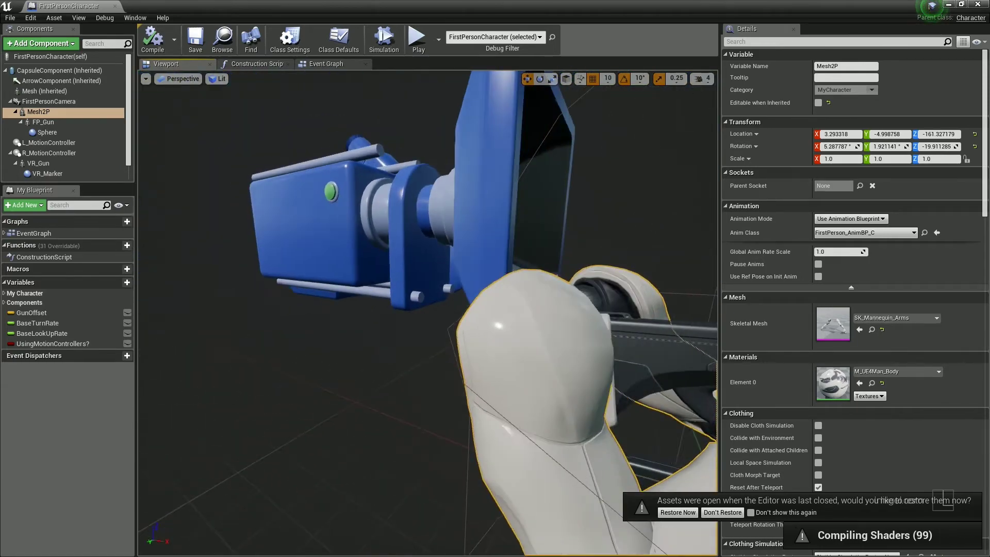
pyautogui.keyDown('alt'); pyautogui.moveTo(418, 392); pyautogui.dragTo(456, 441); pyautogui.keyUp('alt')
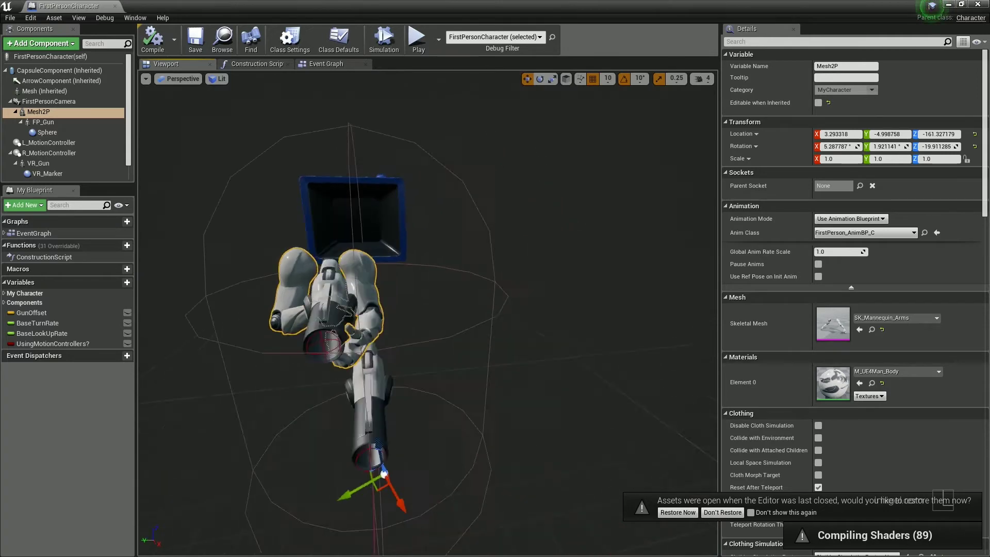
pyautogui.keyDown('alt'); pyautogui.moveTo(381, 223); pyautogui.dragTo(382, 222); pyautogui.keyUp('alt')
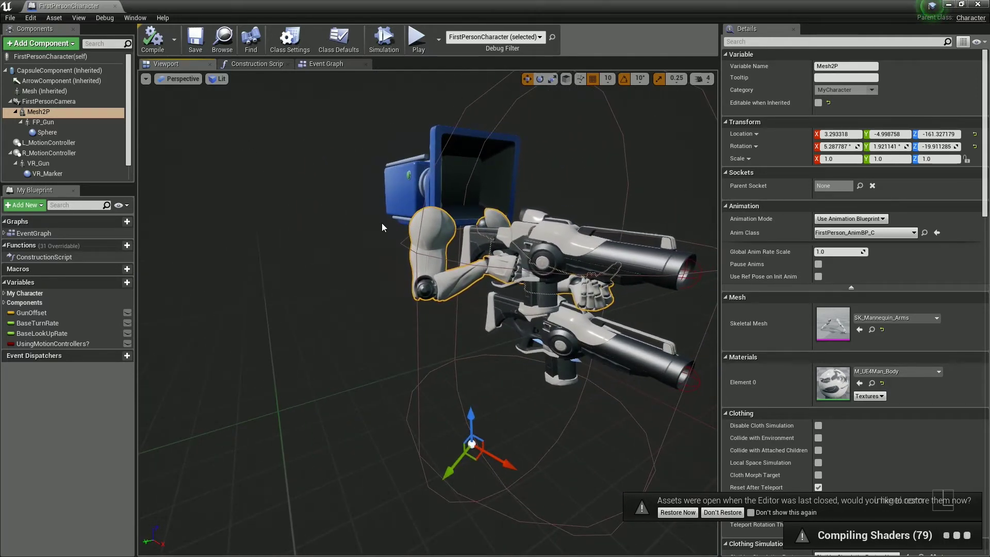
pyautogui.keyDown('alt'); pyautogui.moveTo(382, 223); pyautogui.dragTo(472, 201); pyautogui.keyUp('alt')
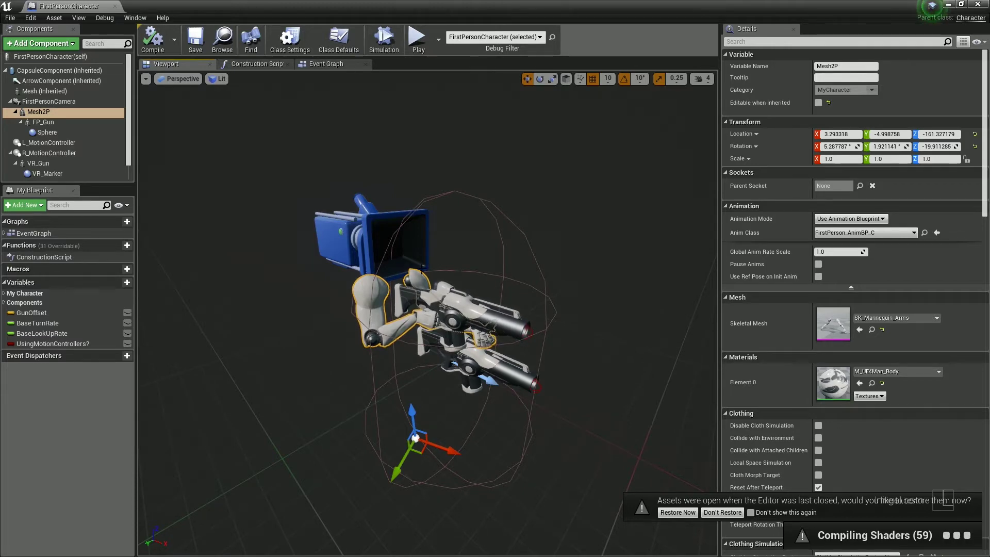
# Step: Undo the accidental shift of the arms and browse to the SK_Mannequin_Arms mesh asset
pyautogui.scroll(2, 426, 312)
pyautogui.scroll(2, 426, 313)
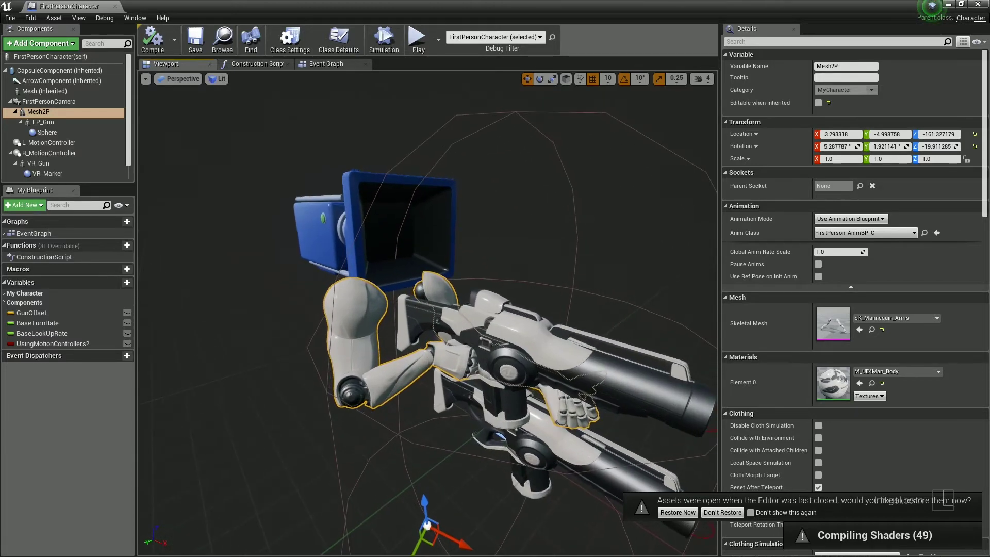
pyautogui.scroll(1, 426, 312)
pyautogui.scroll(2, 426, 312)
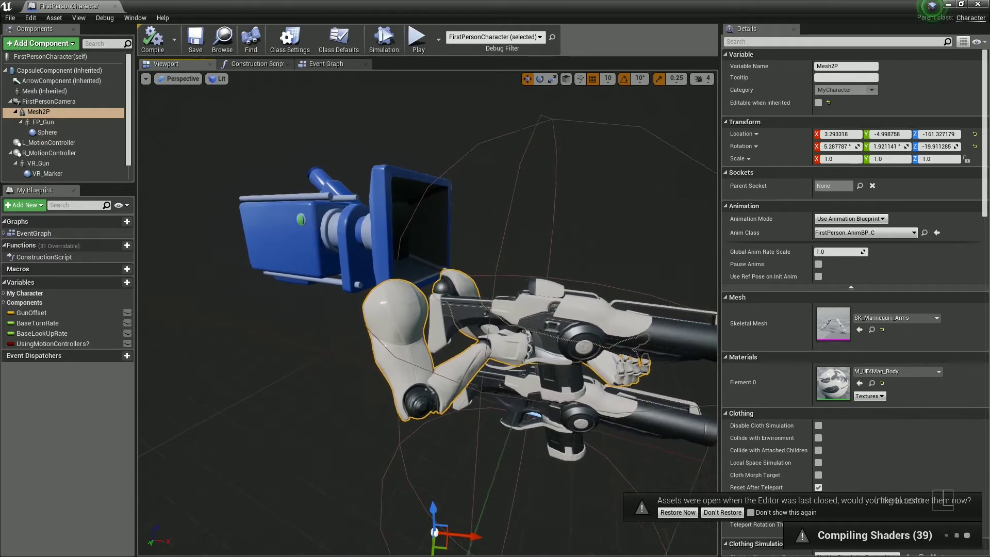
pyautogui.scroll(3, 374, 128)
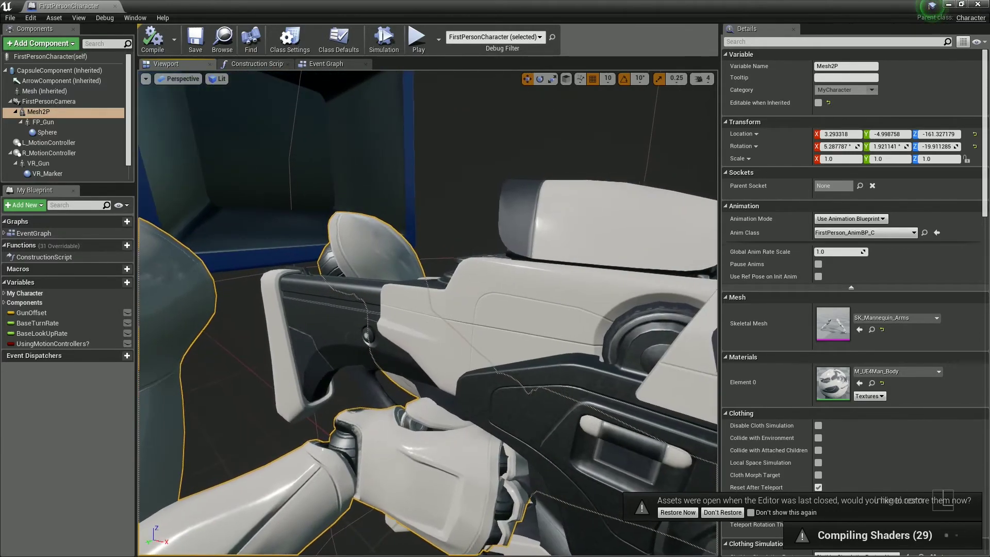
pyautogui.scroll(-5, 375, 128)
pyautogui.moveTo(374, 129); pyautogui.dragTo(303, 266, button='right')
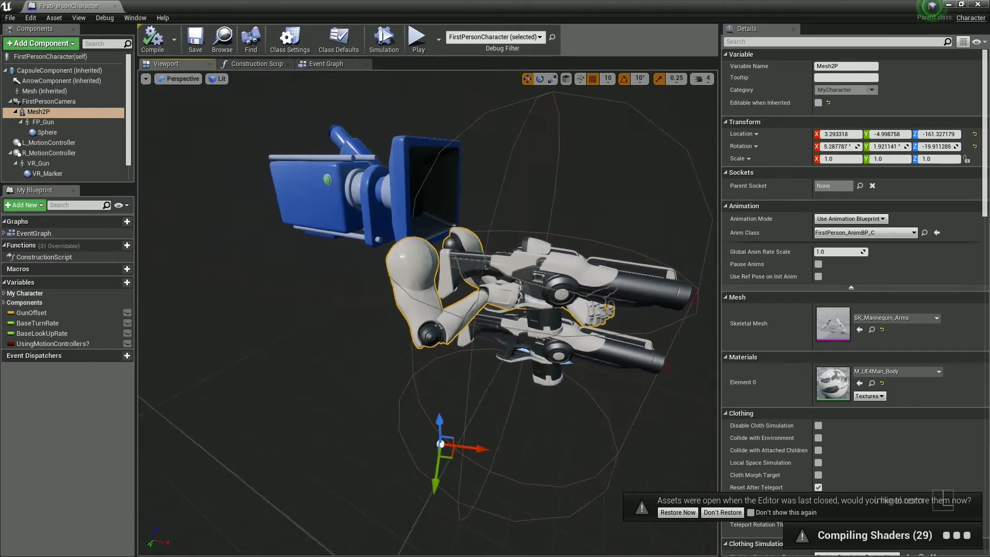
pyautogui.scroll(3, 303, 266)
pyautogui.click(376, 288)
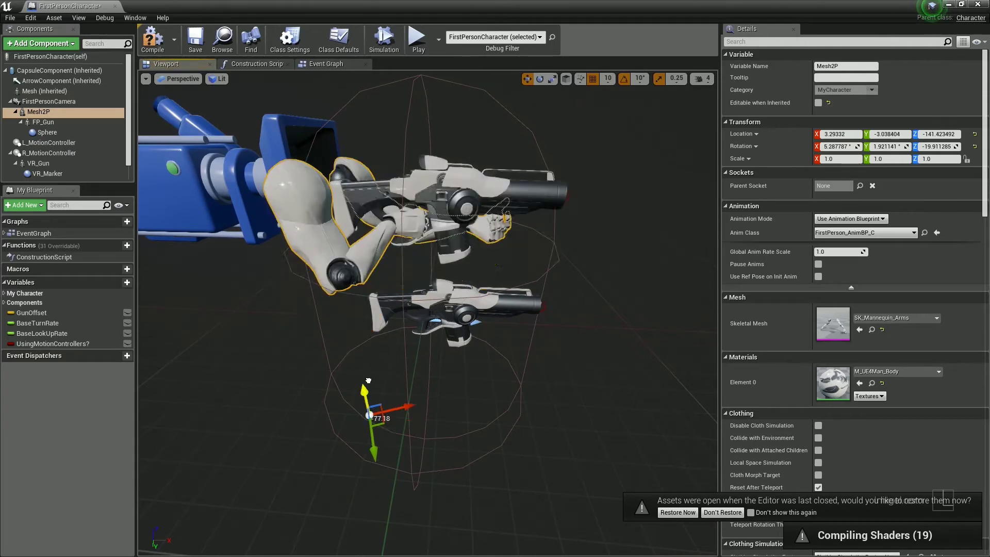
pyautogui.hotkey('ctrl', 'z')
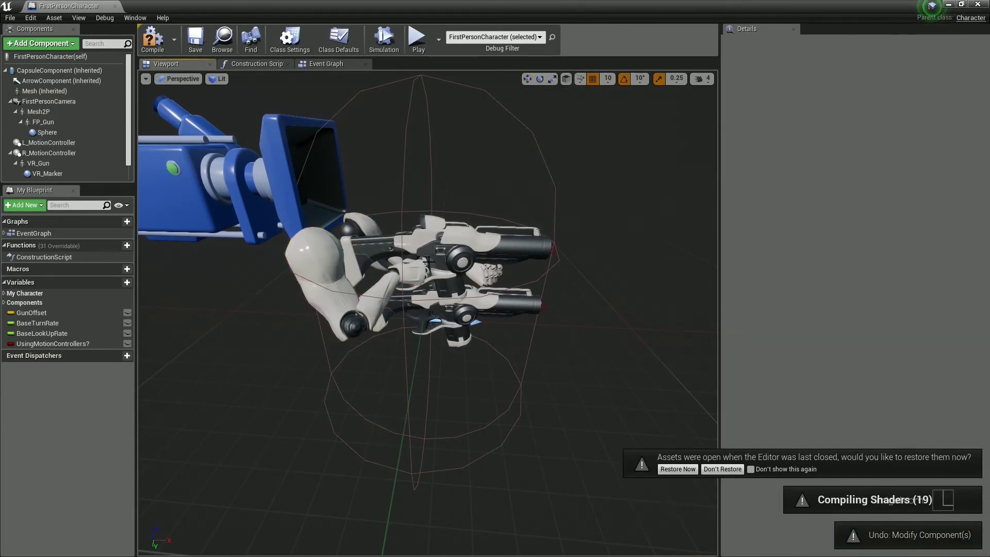
pyautogui.scroll(2, 373, 222)
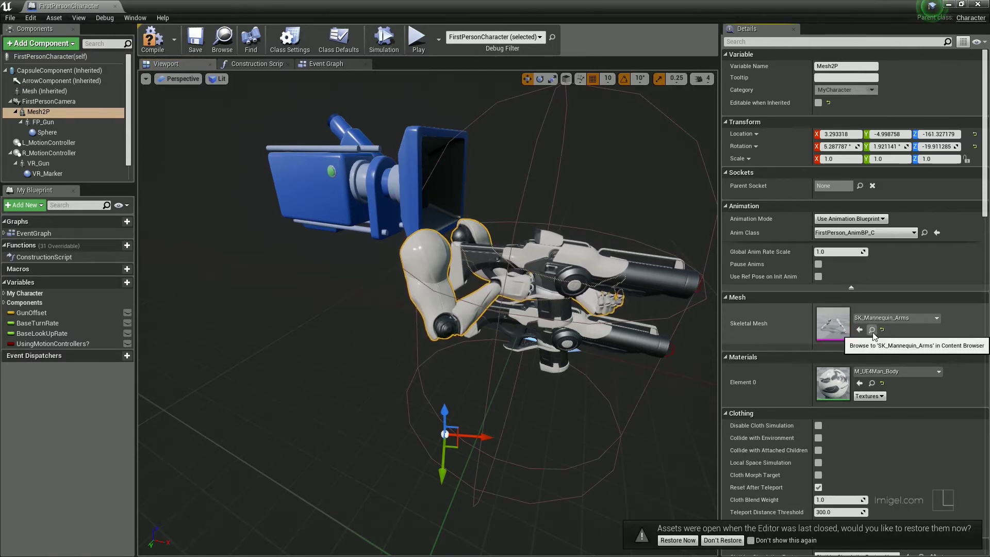
pyautogui.click(235, 36)
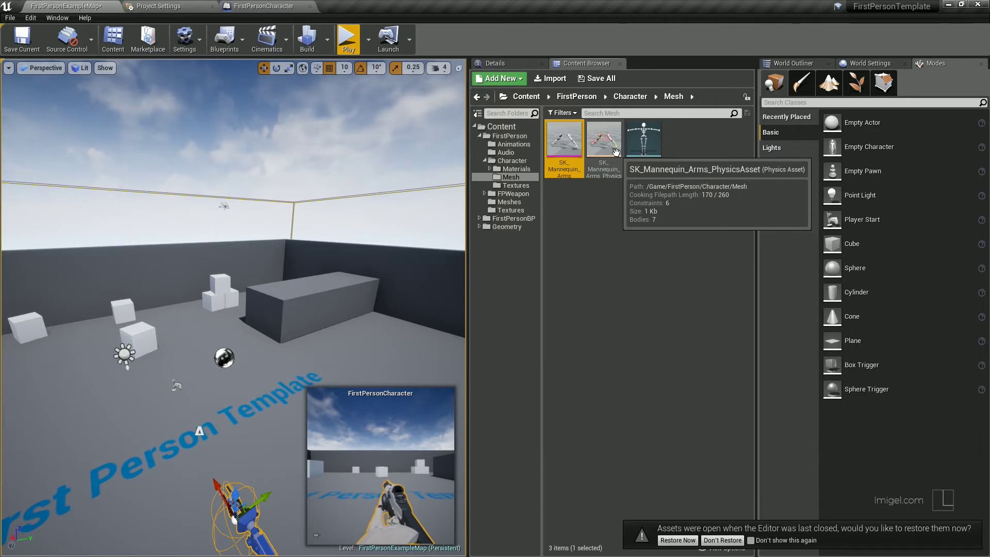
# Step: Select SK_Mannequin_Arms and choose Asset Actions > Migrate on it
pyautogui.click(615, 152)
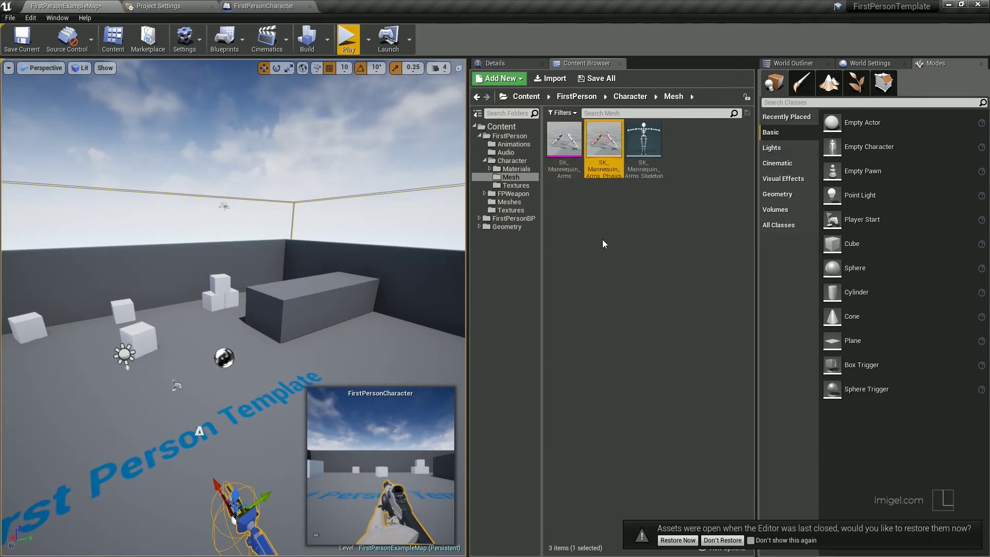
pyautogui.click(645, 147)
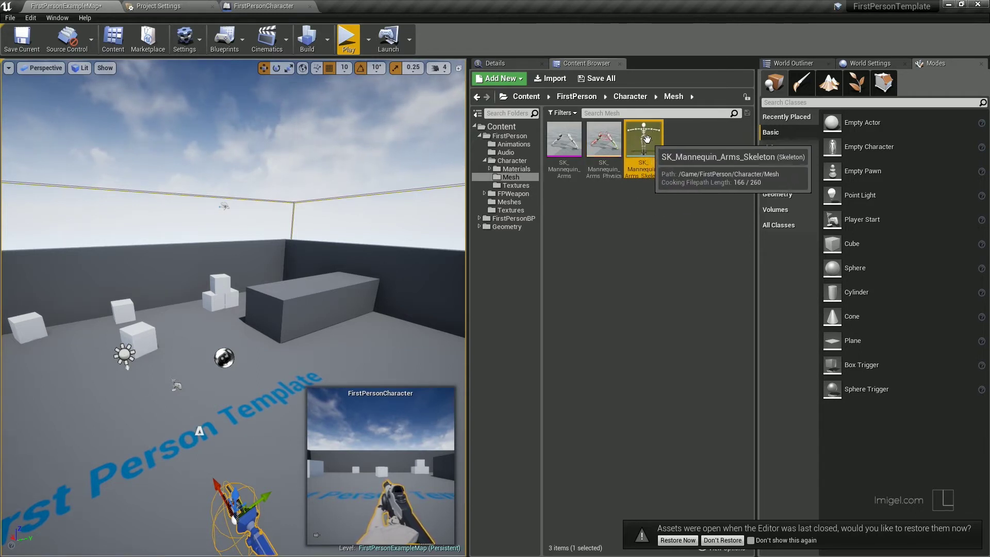
pyautogui.click(561, 143)
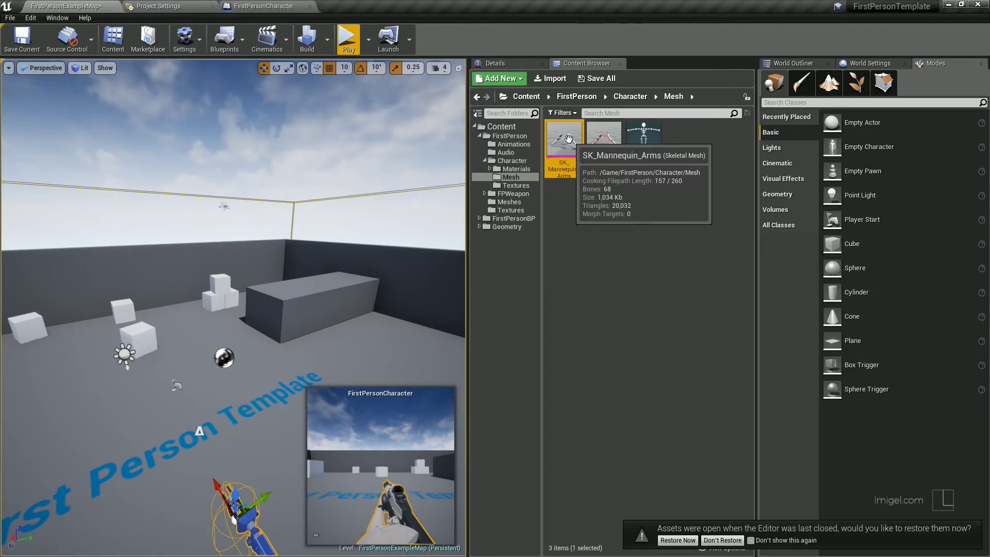
pyautogui.rightClick(569, 139)
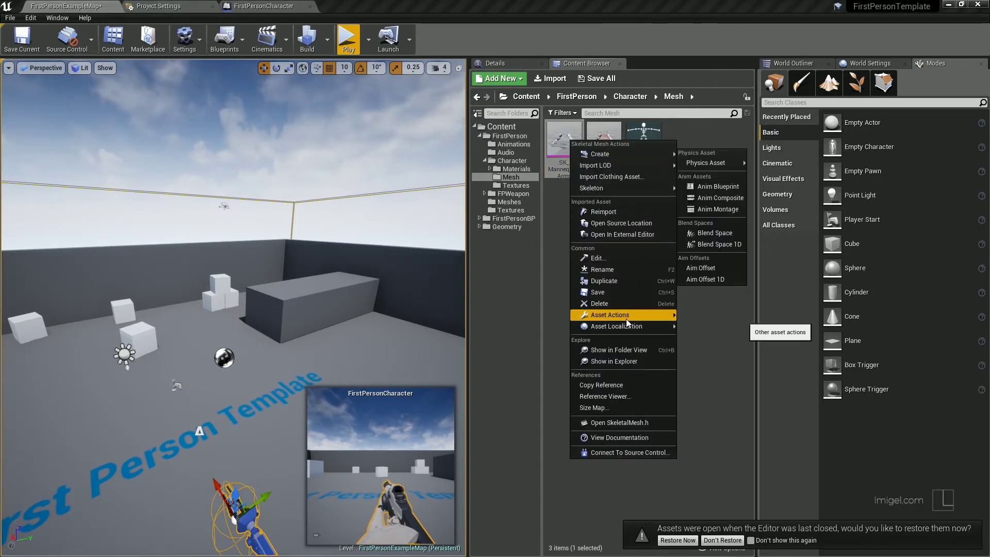
pyautogui.moveTo(627, 320)
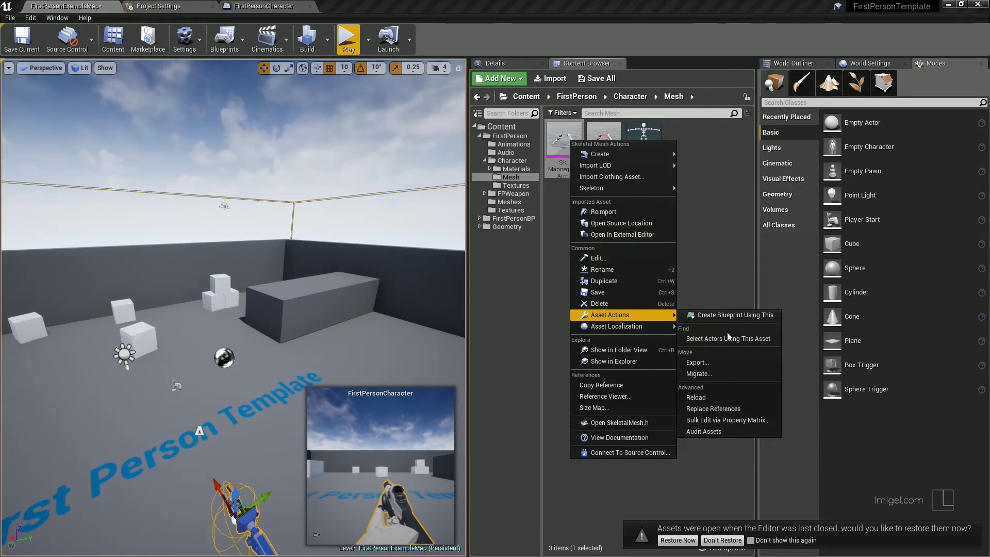
pyautogui.click(736, 372)
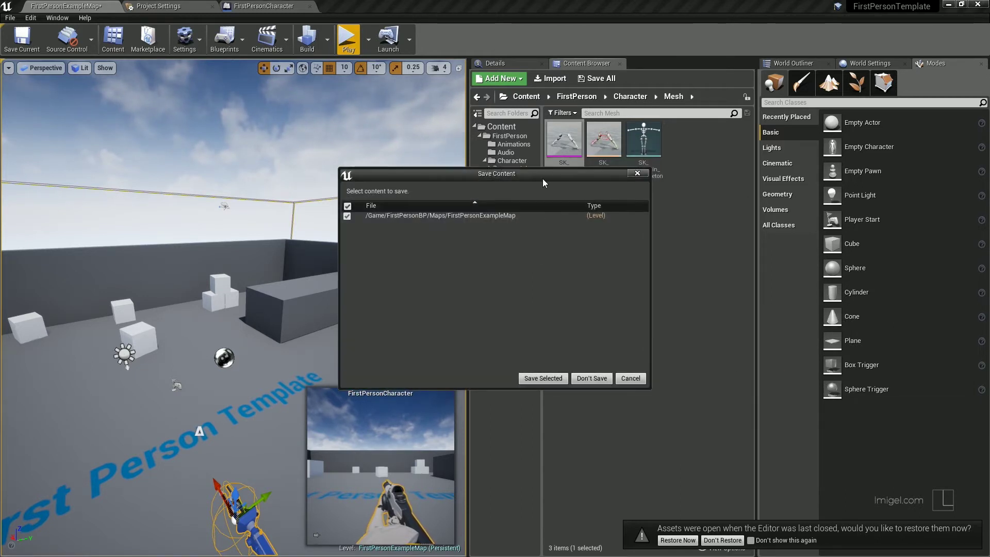
# Step: Move the Save Content prompt aside and save the FirstPersonExampleMap level
pyautogui.moveTo(542, 179); pyautogui.dragTo(540, 224)
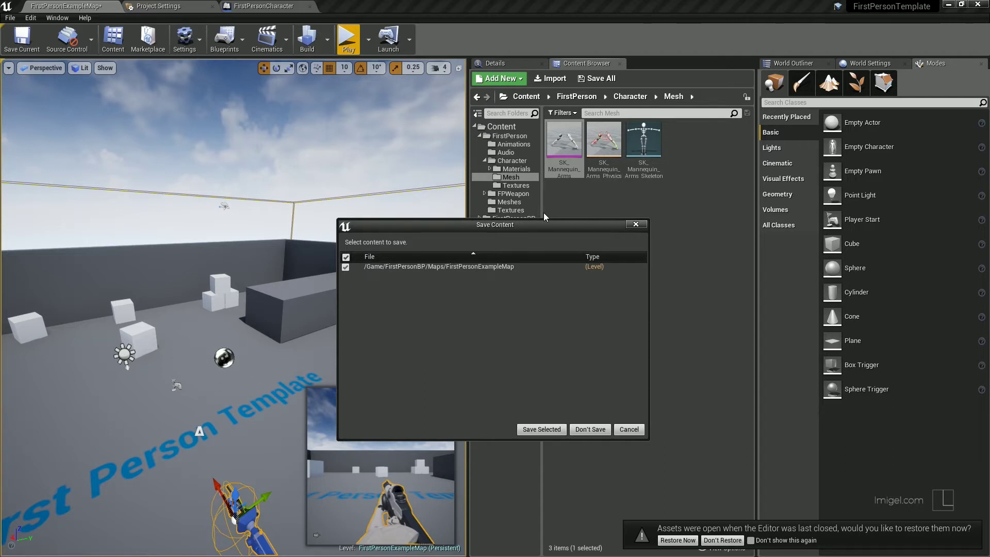
pyautogui.moveTo(534, 226); pyautogui.dragTo(536, 208)
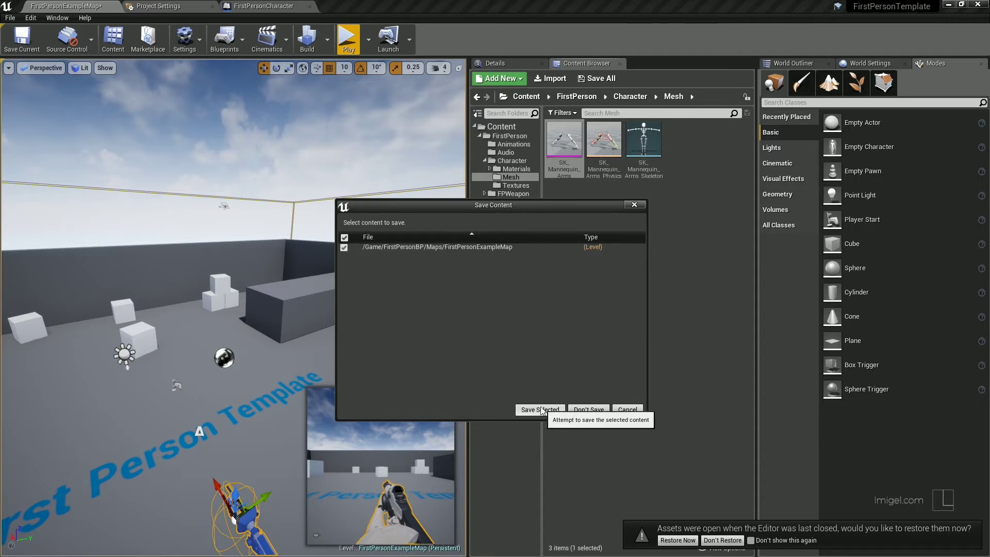
pyautogui.click(557, 410)
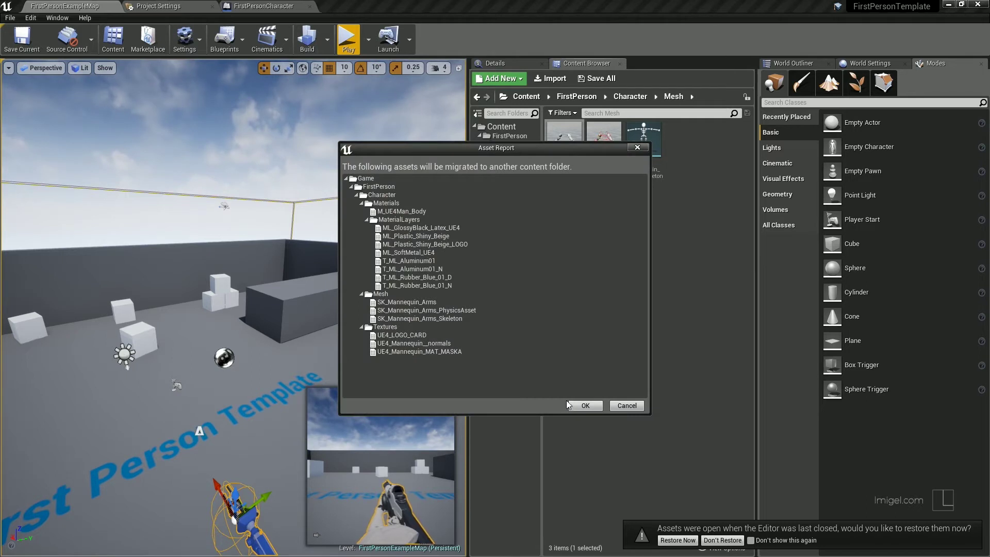
# Step: Accept the migration asset report and browse to the TheGrid_alunos project folder on E:
pyautogui.moveTo(532, 152); pyautogui.dragTo(523, 147)
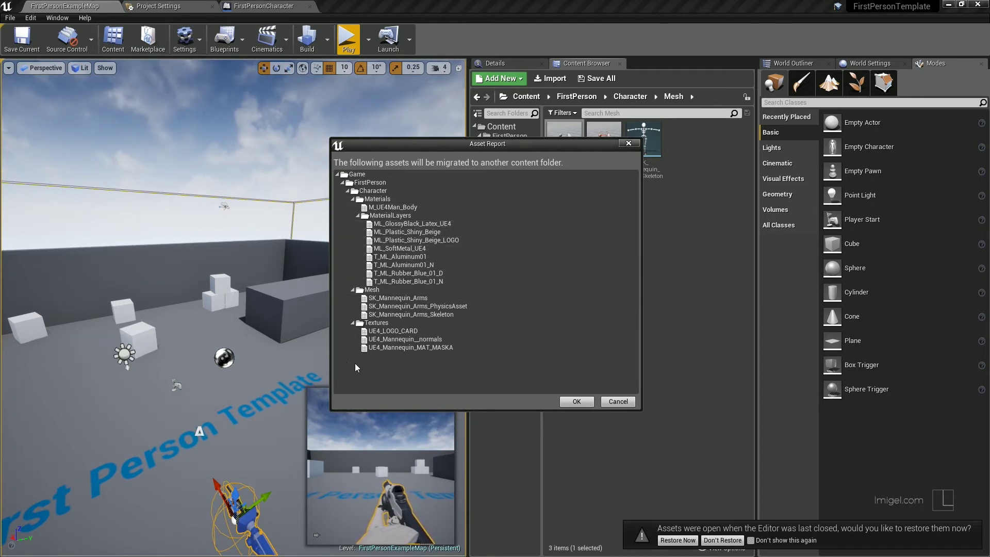
pyautogui.click(575, 402)
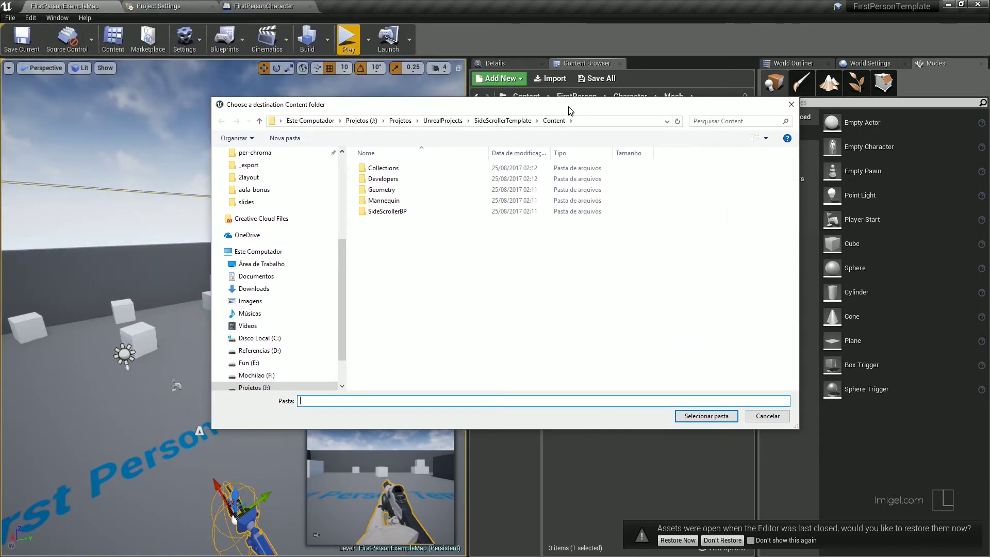
pyautogui.doubleClick(421, 310)
pyautogui.click(364, 121)
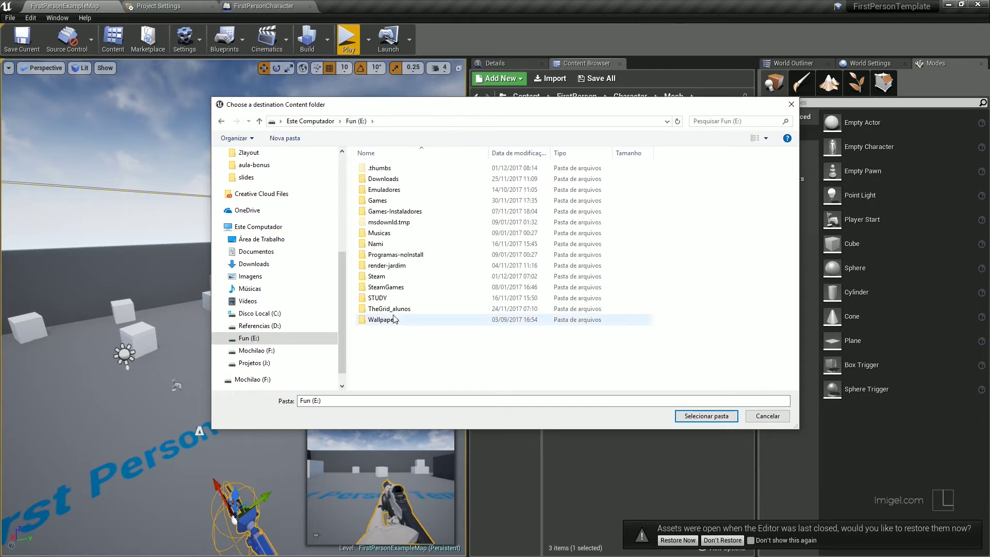
pyautogui.doubleClick(392, 311)
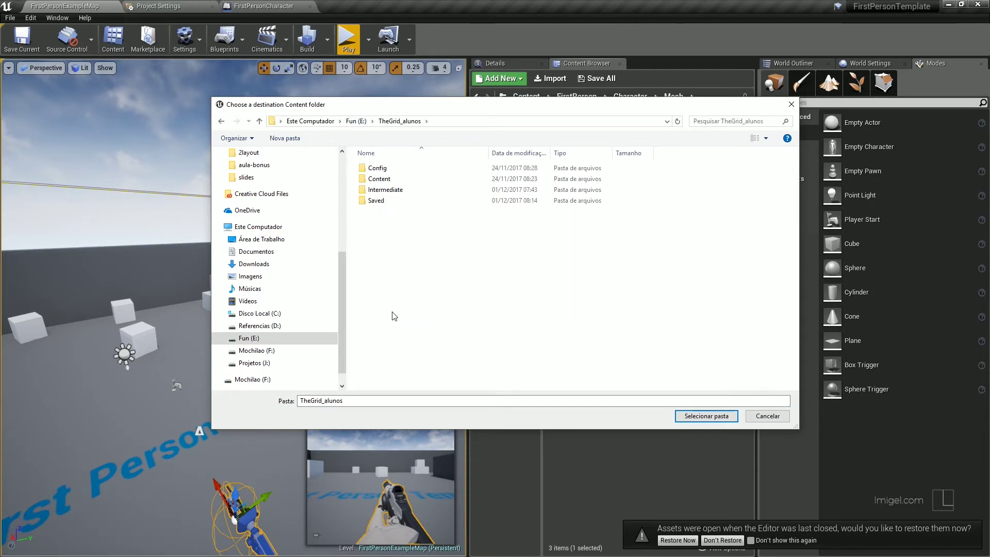
# Step: Choose TheGrid_alunos's Content folder as the destination and switch to that project's editor
pyautogui.click(386, 181)
pyautogui.doubleClick(386, 180)
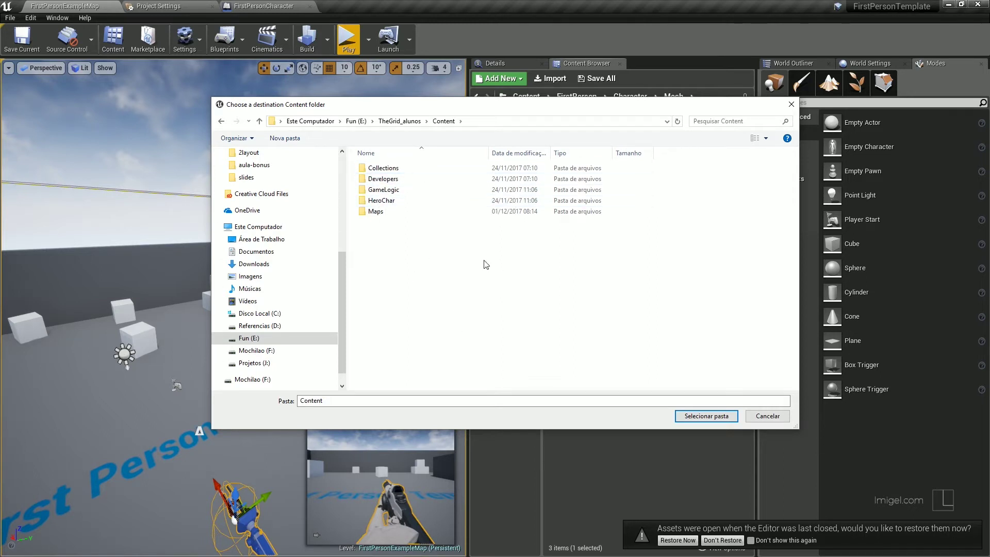
pyautogui.click(692, 415)
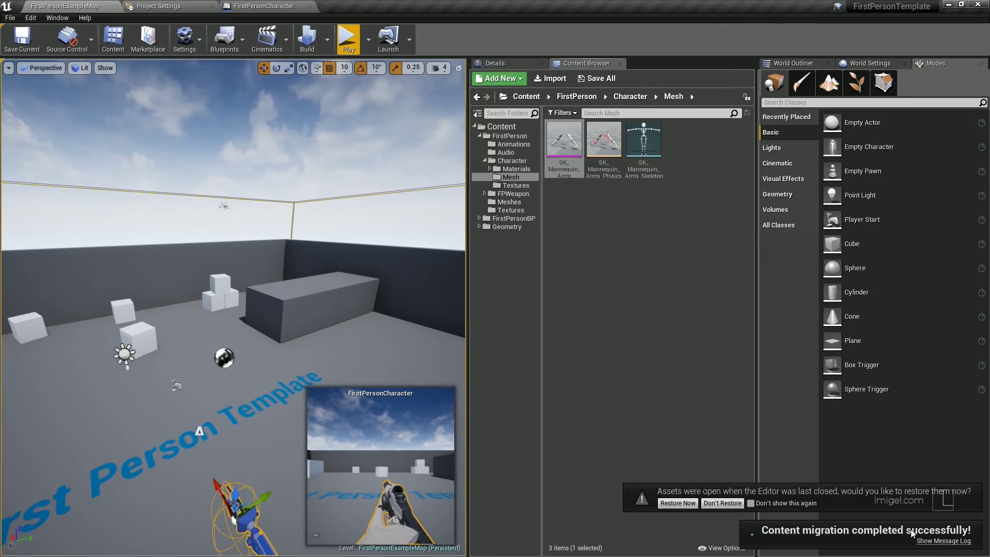
pyautogui.press('super')
pyautogui.press('super')
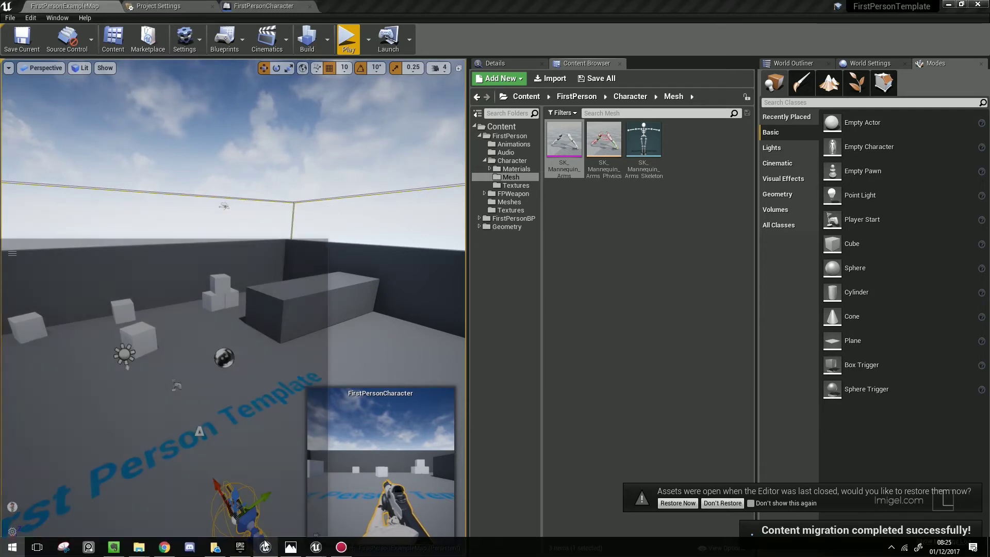
pyautogui.hotkey('alt', 'Tab')
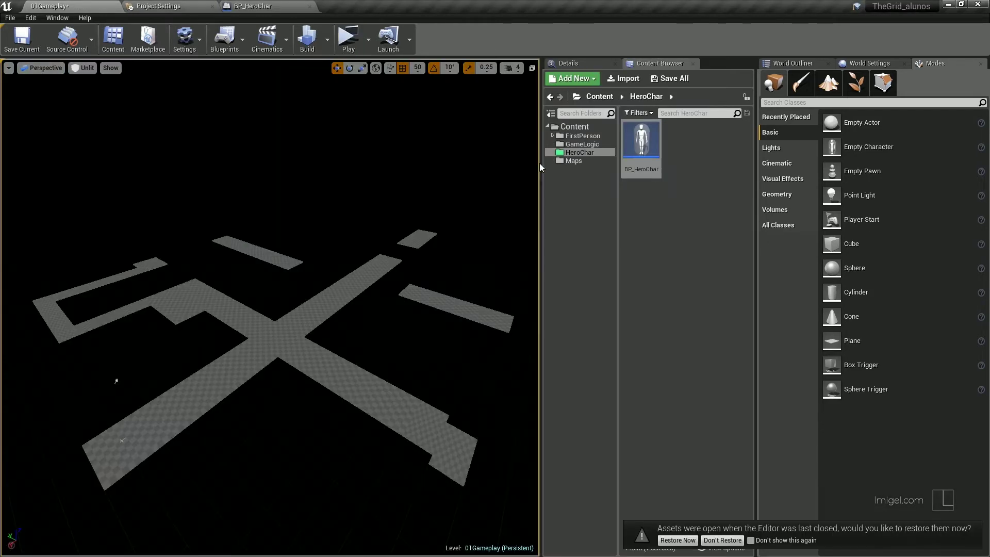
# Step: Move the migrated Mesh folder from FirstPerson/Character into HeroChar
pyautogui.click(573, 126)
pyautogui.moveTo(540, 194); pyautogui.dragTo(437, 194)
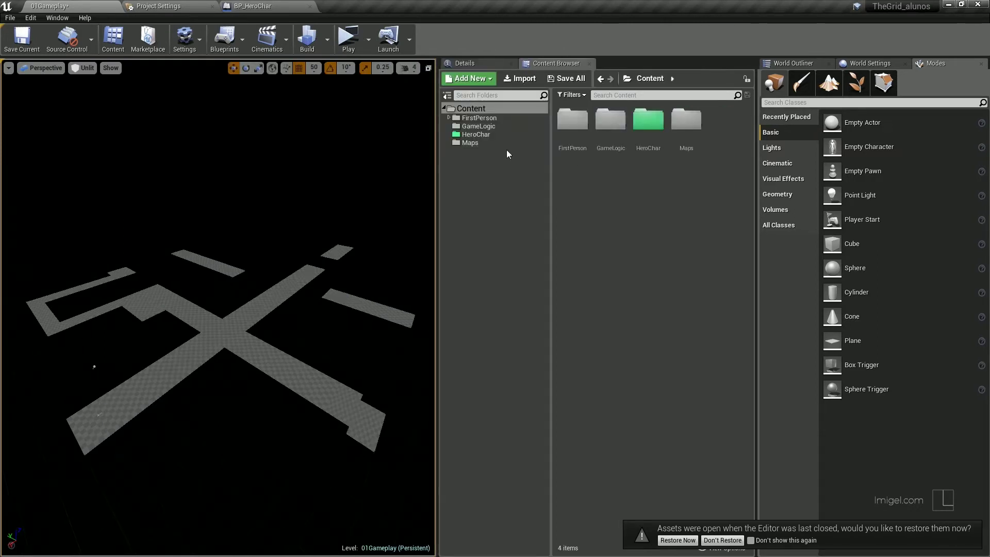
pyautogui.doubleClick(567, 125)
pyautogui.doubleClick(570, 126)
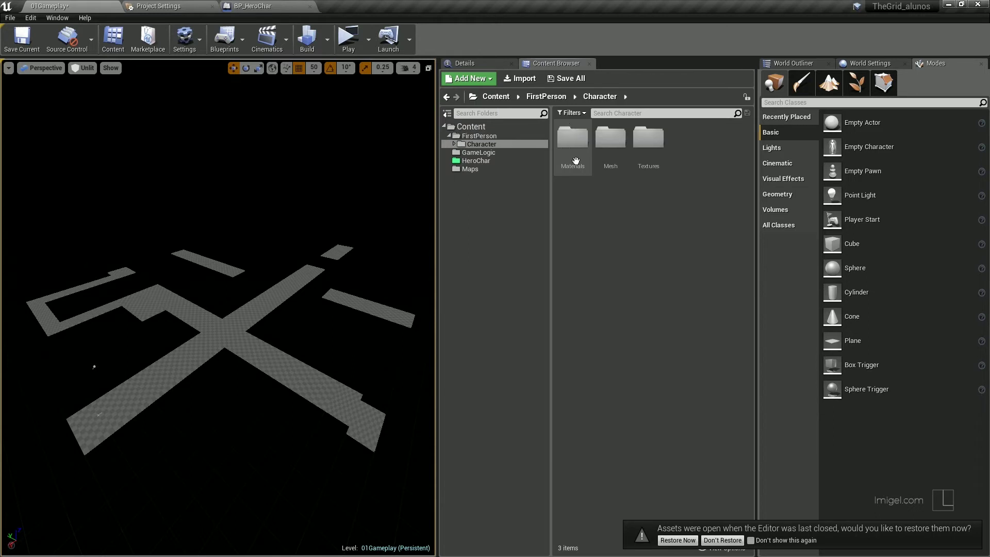
pyautogui.click(610, 138)
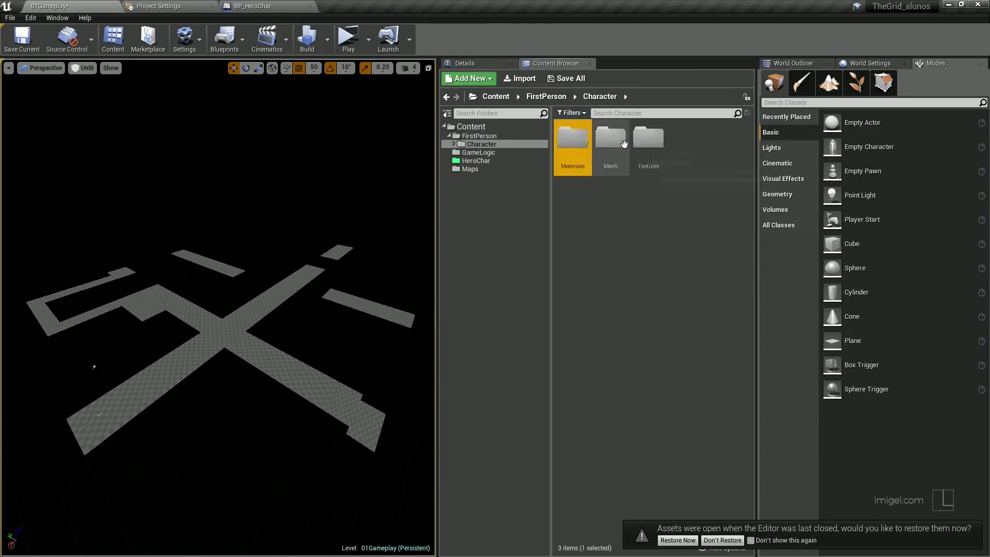
pyautogui.click(571, 138)
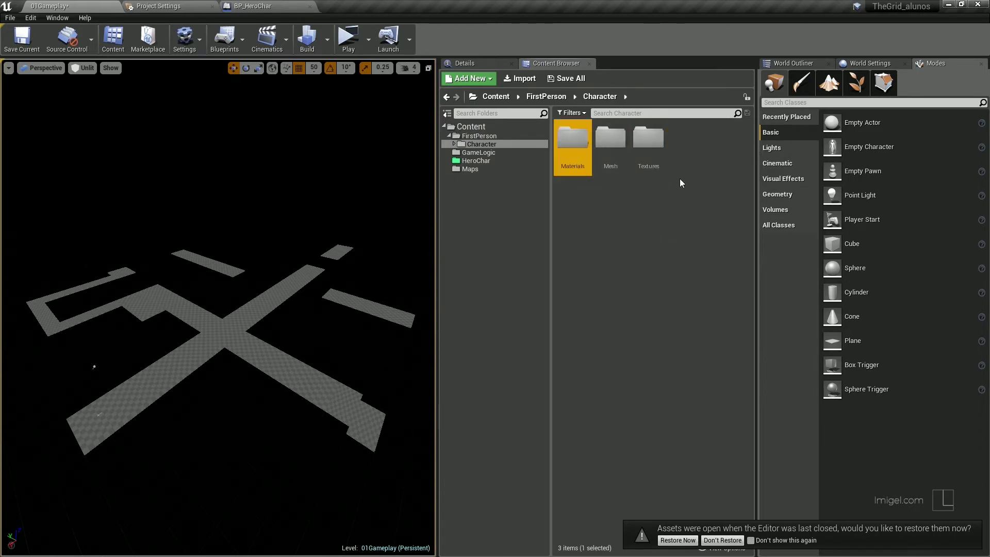
pyautogui.click(490, 136)
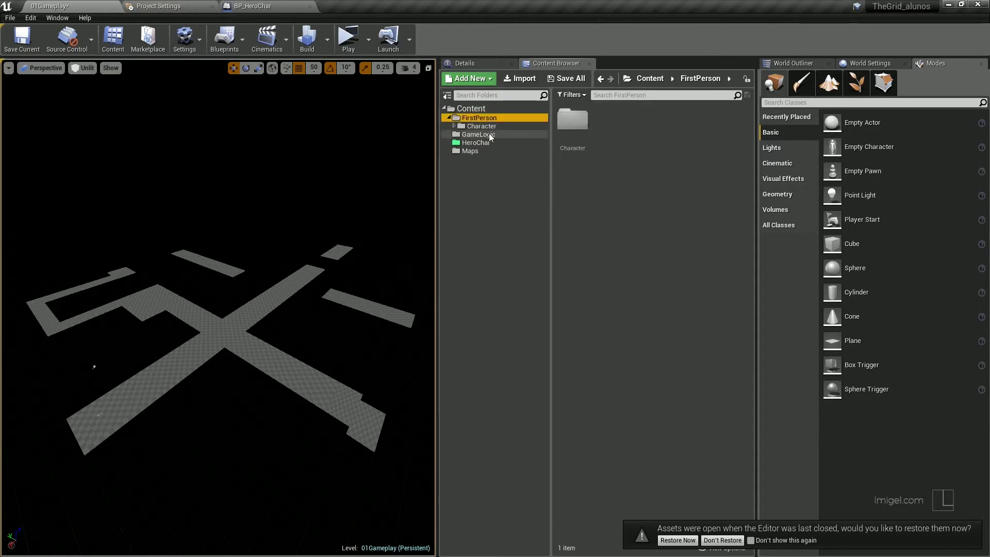
pyautogui.click(481, 126)
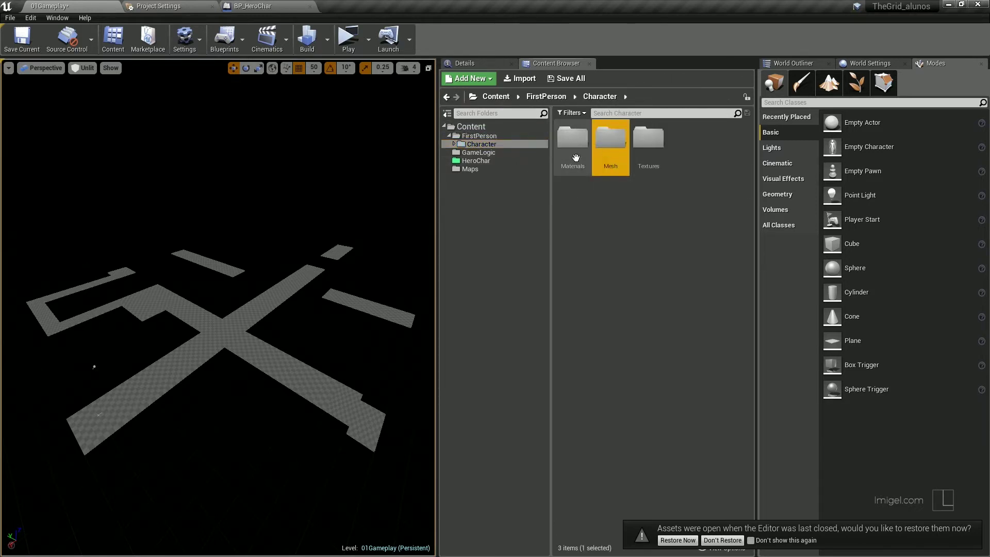
pyautogui.moveTo(610, 138)
pyautogui.mouseDown()
pyautogui.moveTo(602, 151)
pyautogui.moveTo(476, 161)
pyautogui.mouseUp()
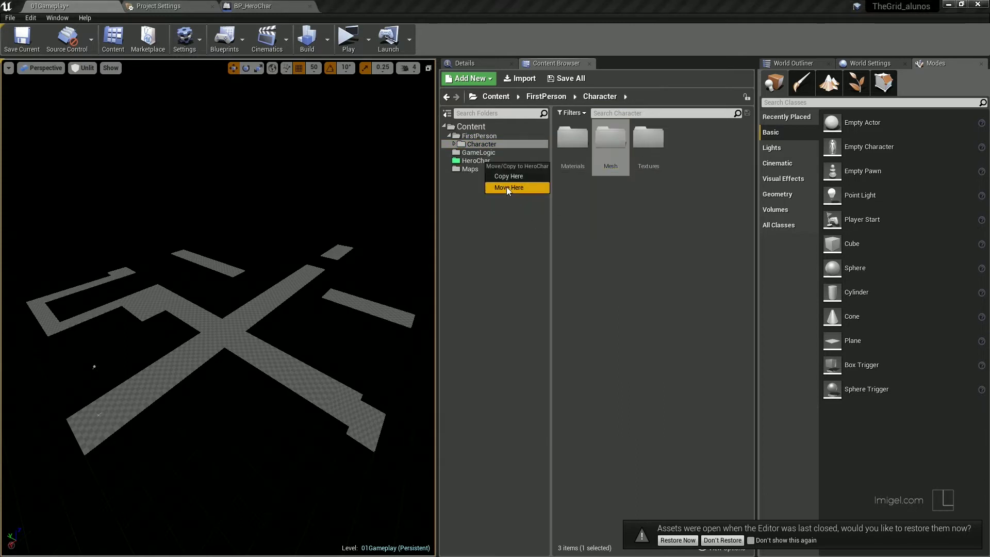
pyautogui.click(507, 187)
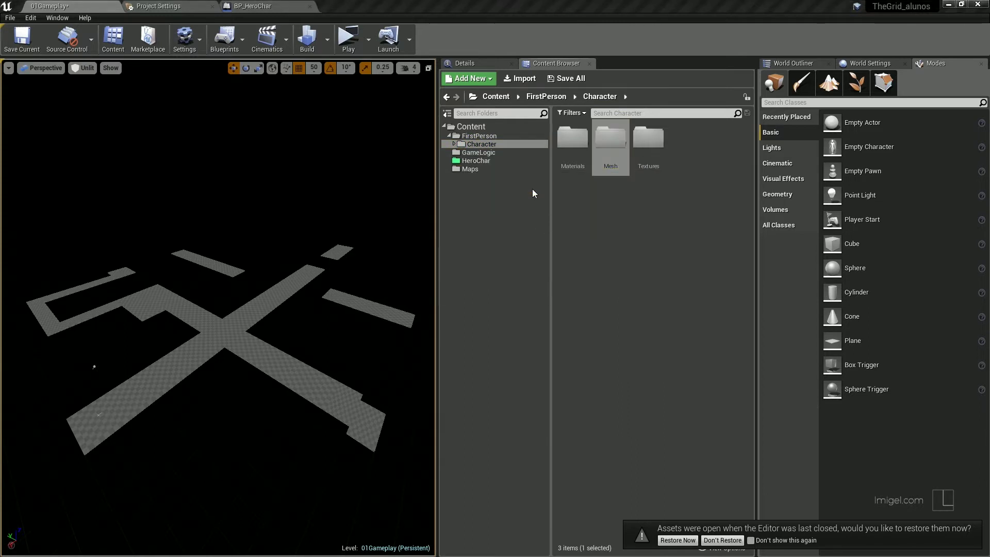
# Step: Move the Materials and Textures folders into HeroChar and delete the empty FirstPerson folder
pyautogui.click(483, 135)
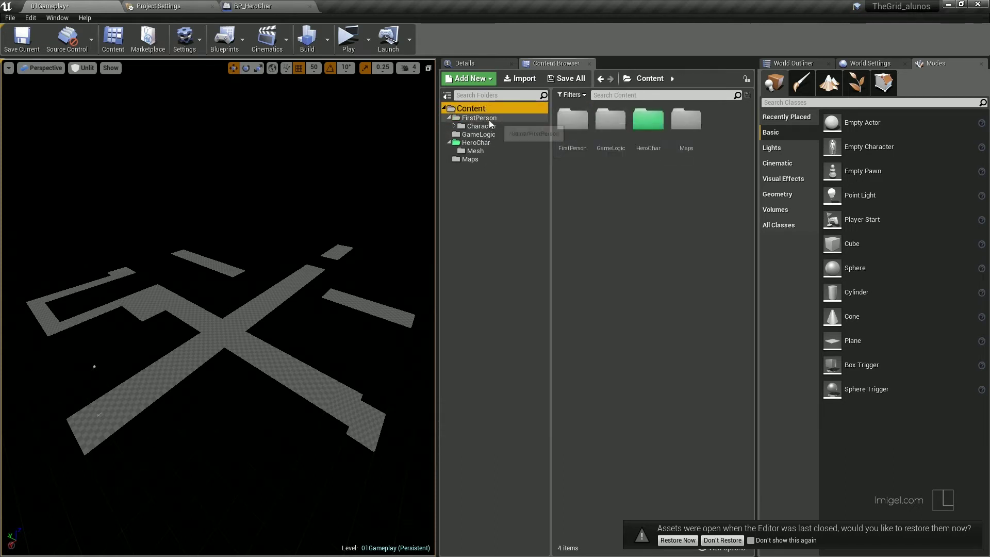
pyautogui.doubleClick(571, 131)
pyautogui.hotkey('ctrl', 'a')
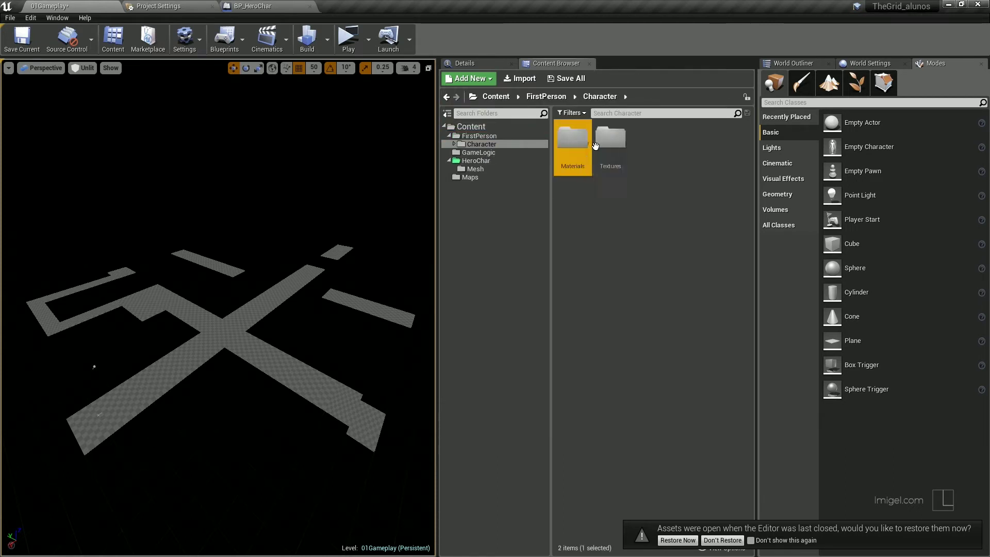
pyautogui.moveTo(609, 166); pyautogui.dragTo(476, 162)
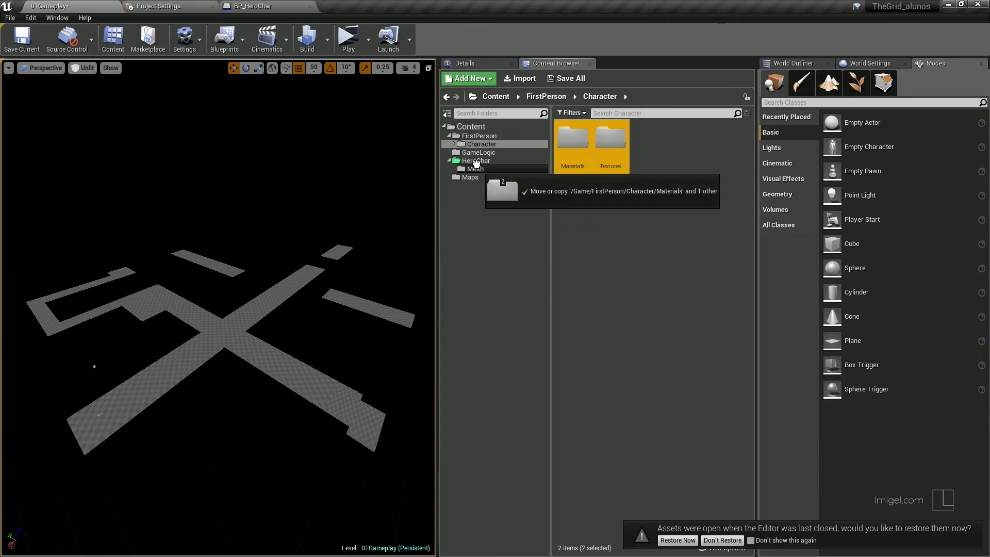
pyautogui.click(495, 192)
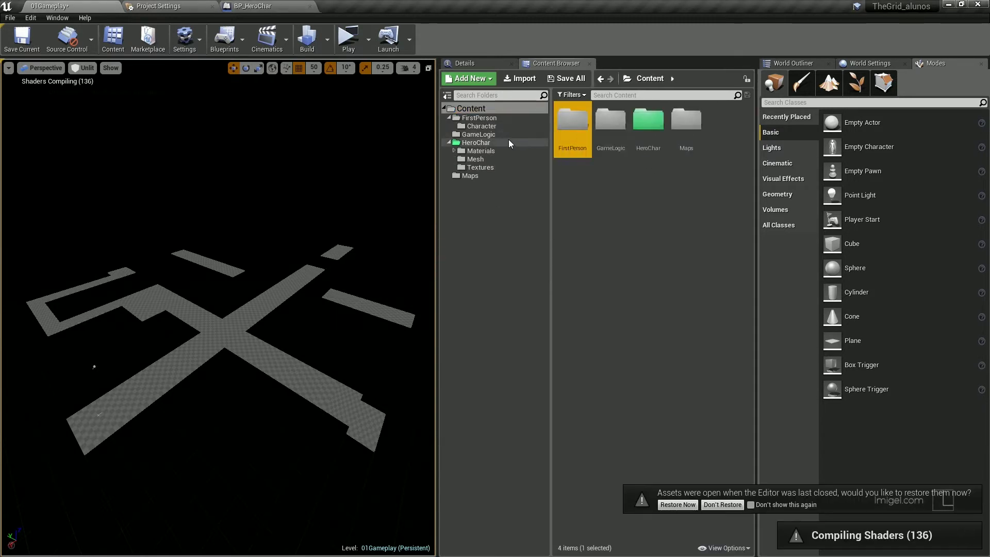
pyautogui.press('Delete')
pyautogui.click(538, 163)
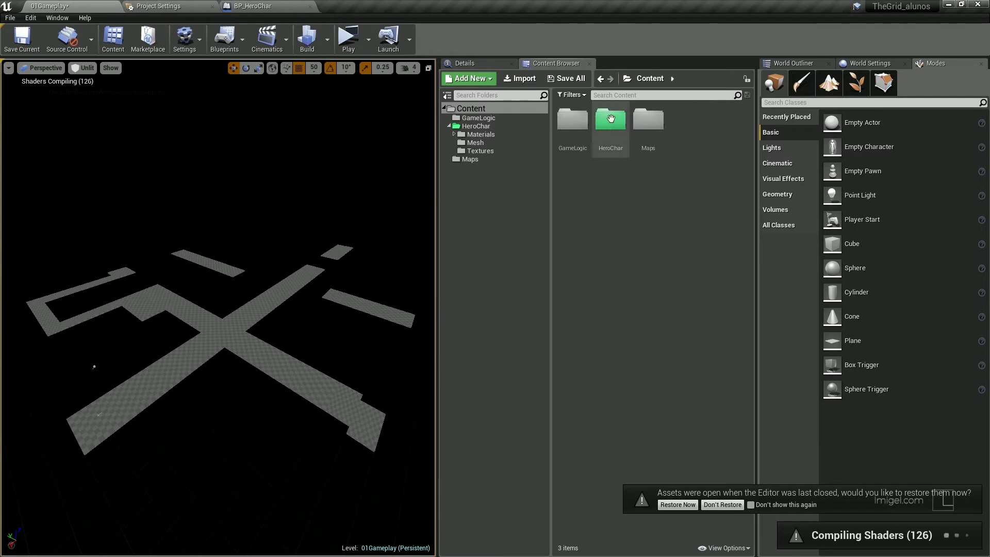
# Step: Locate SK_Mannequin_Arms in HeroChar/Mesh and return to the BP_HeroChar Blueprint
pyautogui.doubleClick(612, 120)
pyautogui.click(613, 126)
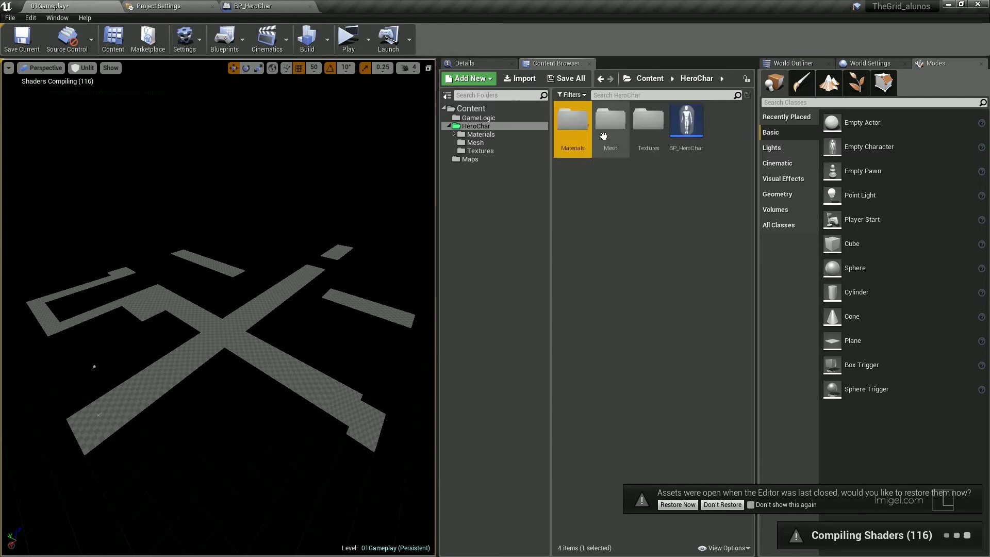
pyautogui.doubleClick(610, 124)
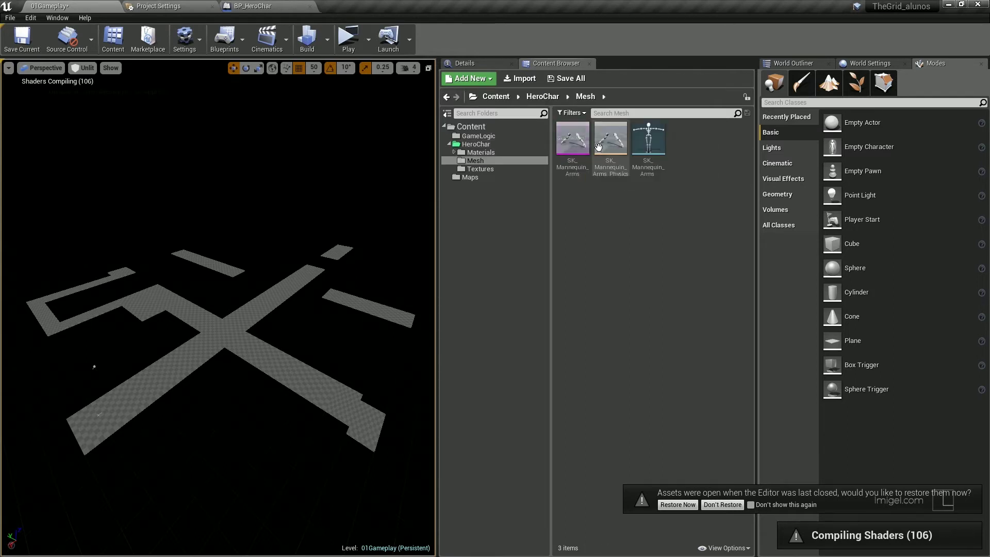
pyautogui.click(564, 140)
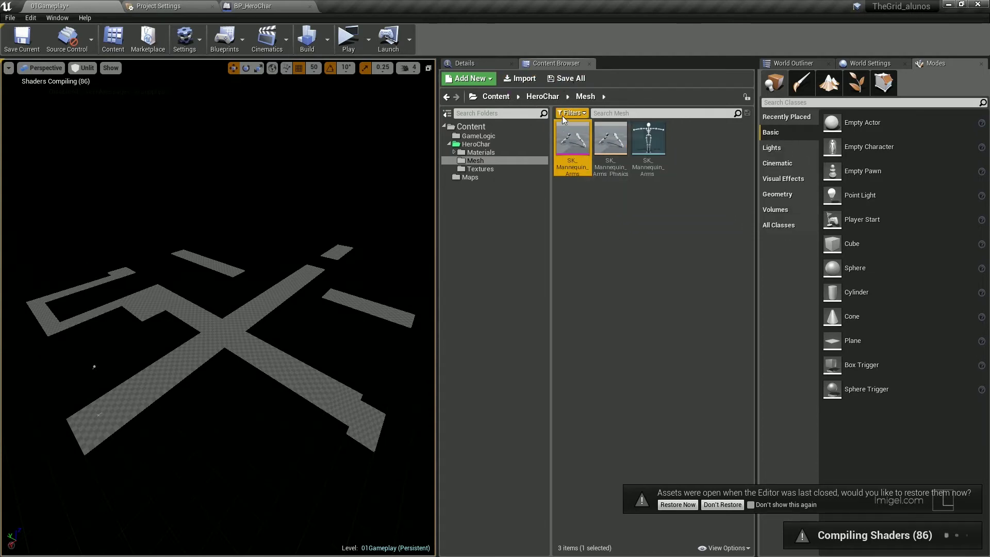
pyautogui.click(253, 6)
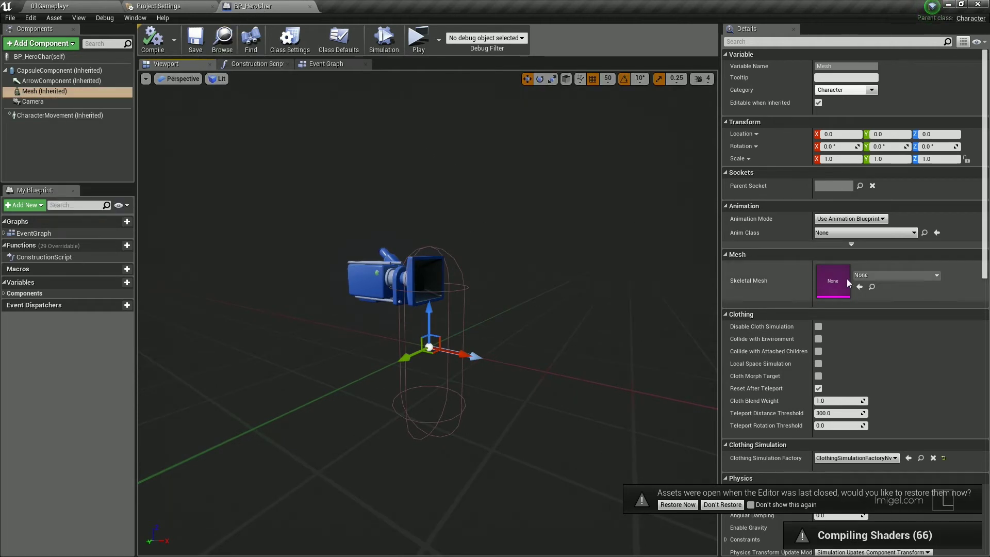
# Step: Assign SK_Mannequin_Arms as the inherited Mesh's skeletal mesh and lower it to Location Z -100
pyautogui.click(890, 279)
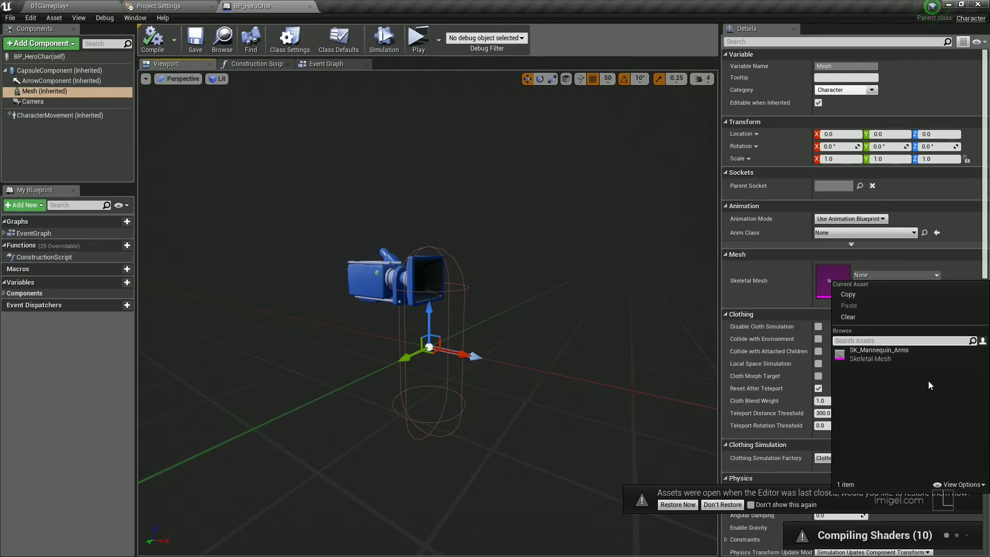
pyautogui.click(890, 359)
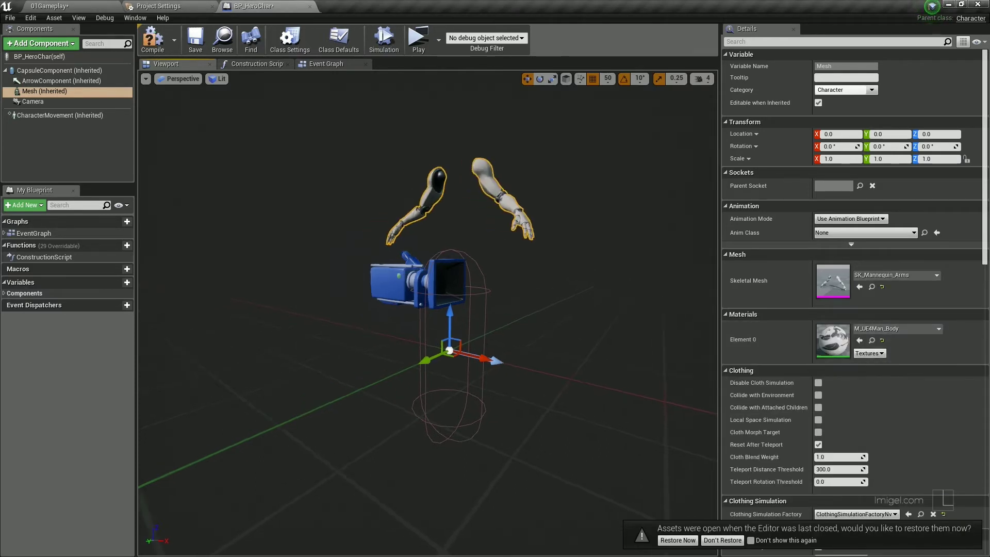
pyautogui.moveTo(427, 309); pyautogui.dragTo(495, 278)
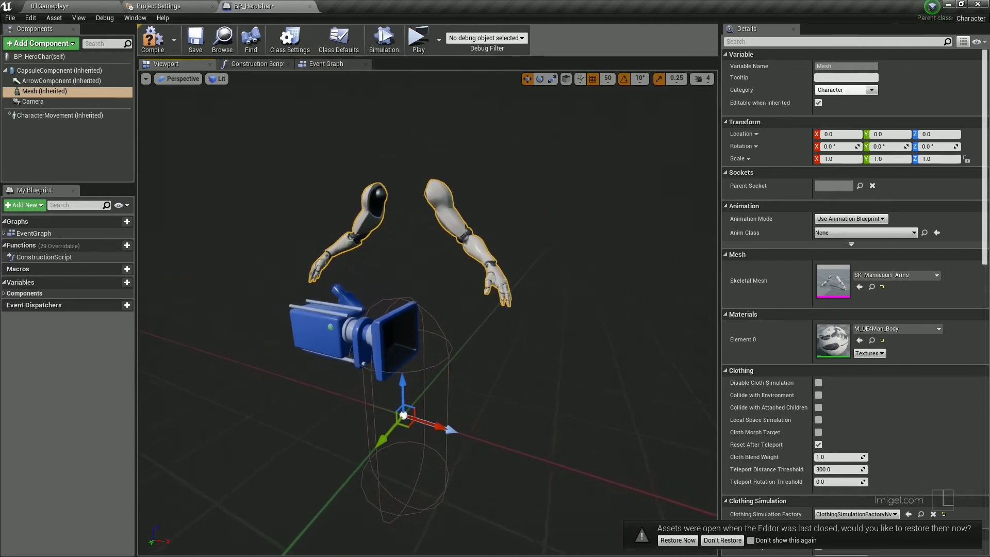
pyautogui.moveTo(438, 148); pyautogui.dragTo(439, 164)
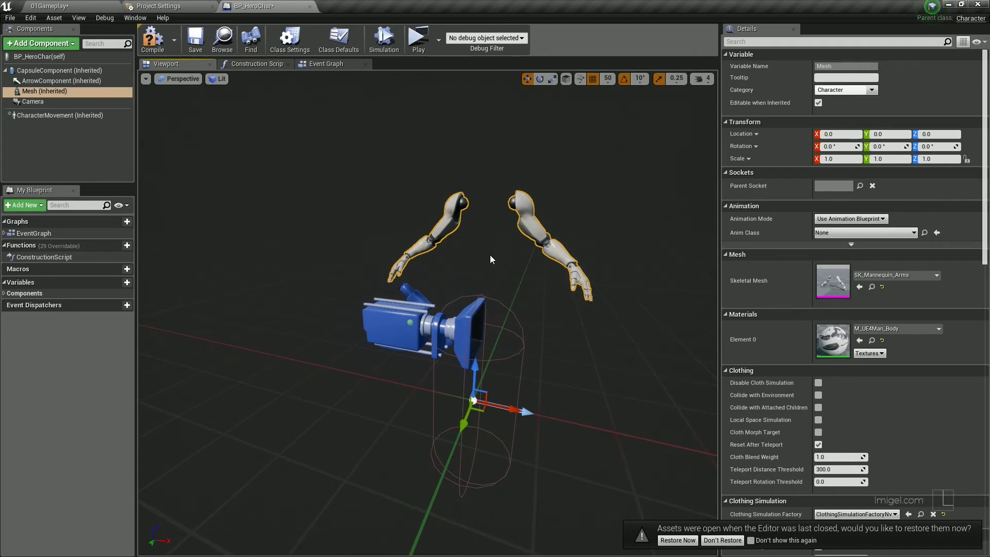
pyautogui.moveTo(491, 258); pyautogui.dragTo(443, 228)
pyautogui.moveTo(397, 331); pyautogui.dragTo(406, 403)
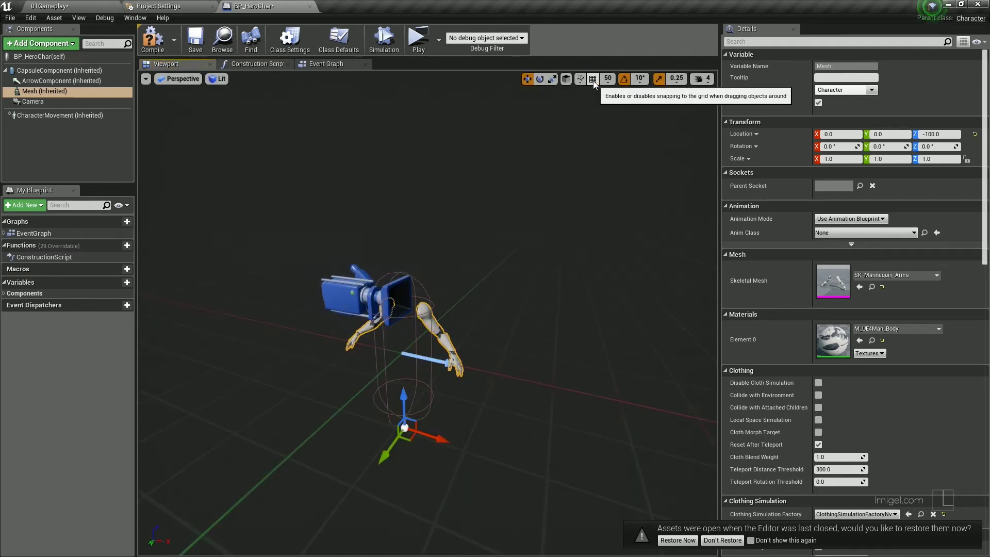
# Step: Set the grid snap to 5 and lower the arms to Location Z -120
pyautogui.click(608, 78)
pyautogui.click(611, 112)
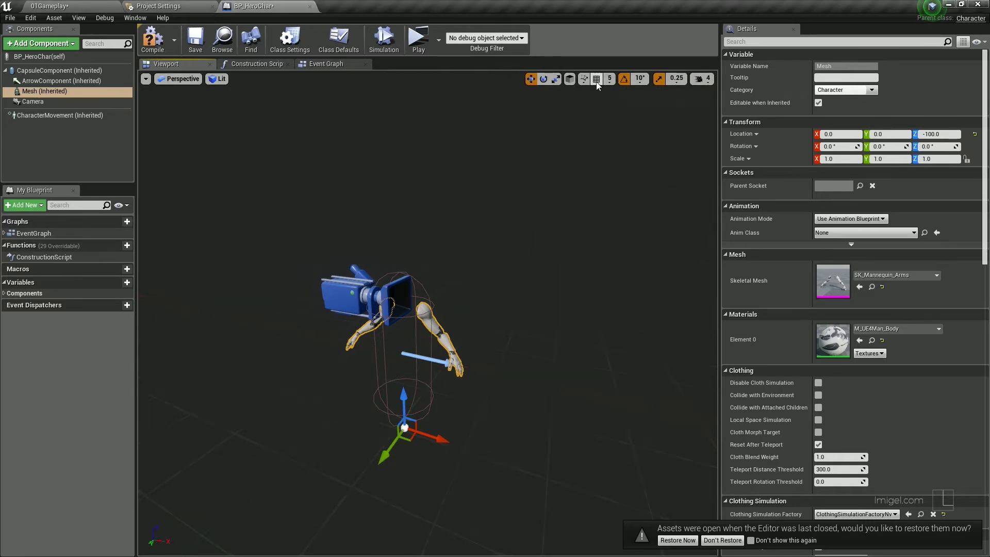
pyautogui.moveTo(404, 398); pyautogui.dragTo(404, 411)
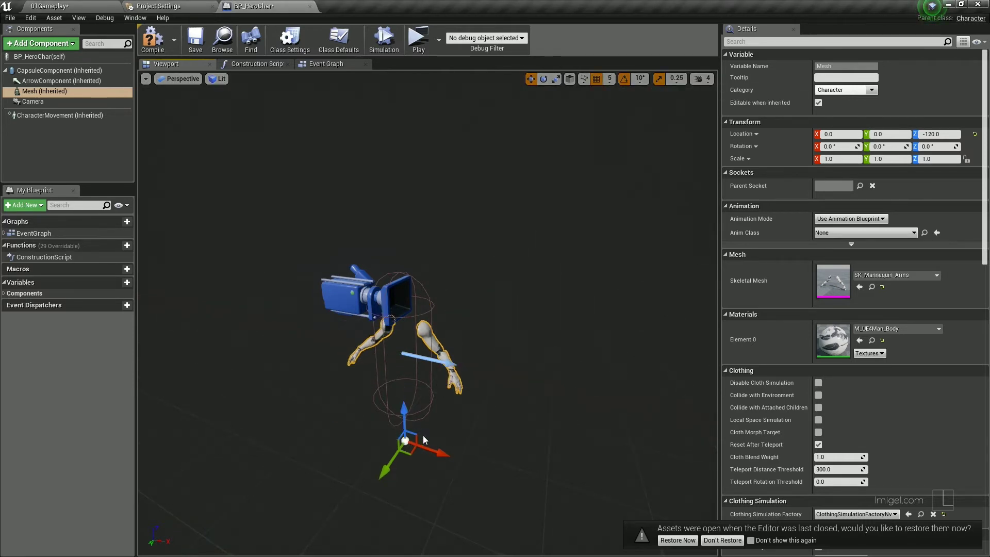
# Step: Rotate the arms -90° around Z and nudge them forward along X
pyautogui.press('e')
pyautogui.moveTo(418, 489); pyautogui.dragTo(360, 484)
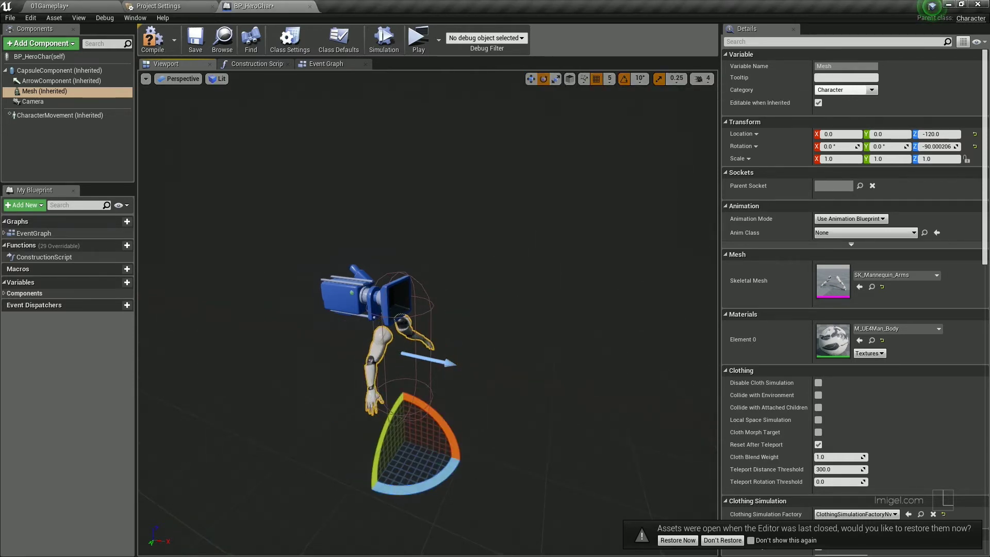
pyautogui.moveTo(361, 484)
pyautogui.mouseDown(button='right')
pyautogui.moveTo(392, 480)
pyautogui.moveTo(453, 393)
pyautogui.mouseUp(button='right')
pyautogui.press('w')
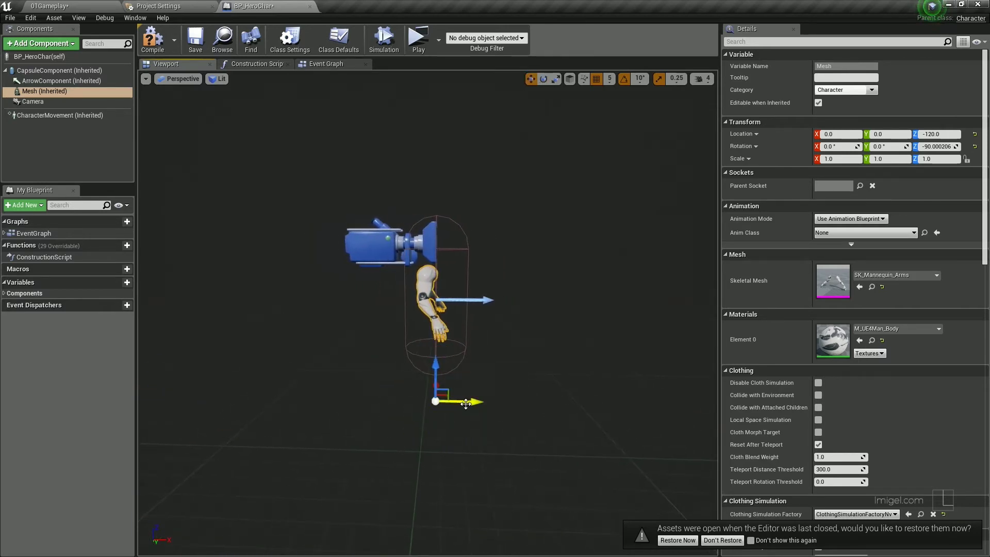
pyautogui.moveTo(465, 403); pyautogui.dragTo(472, 405)
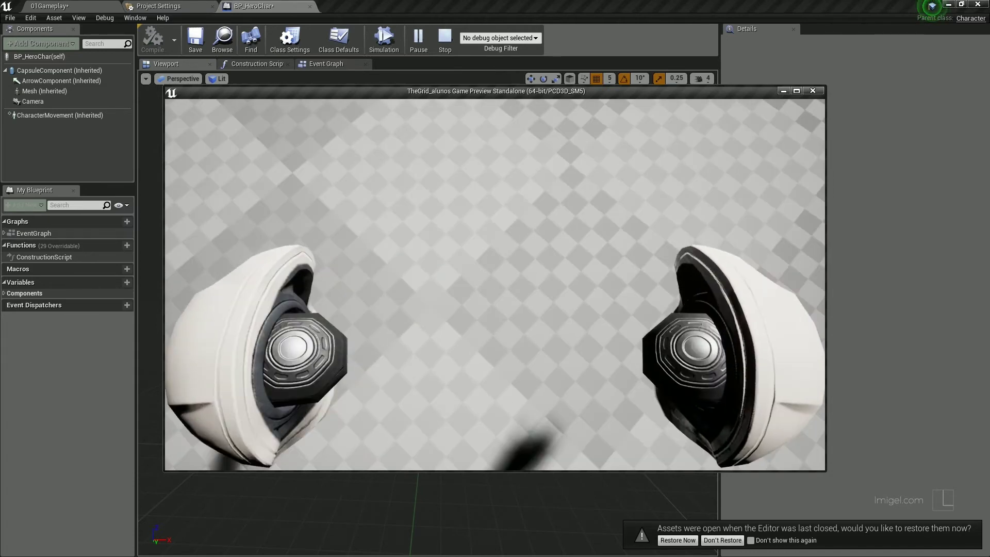
# Step: Exit the game preview, select the arms mesh, and play-test the arms once more
pyautogui.press('Escape')
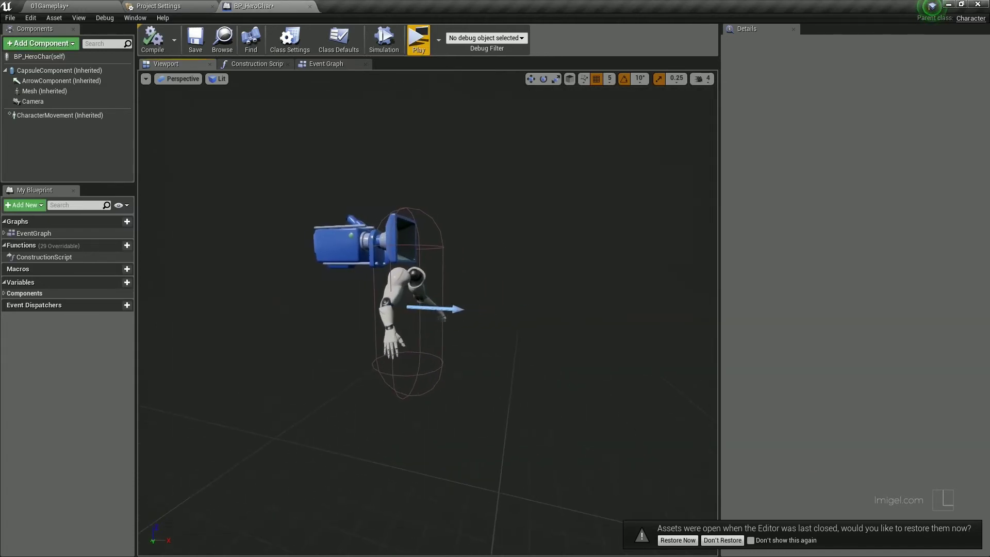
pyautogui.click(404, 270)
pyautogui.moveTo(407, 288); pyautogui.dragTo(436, 431)
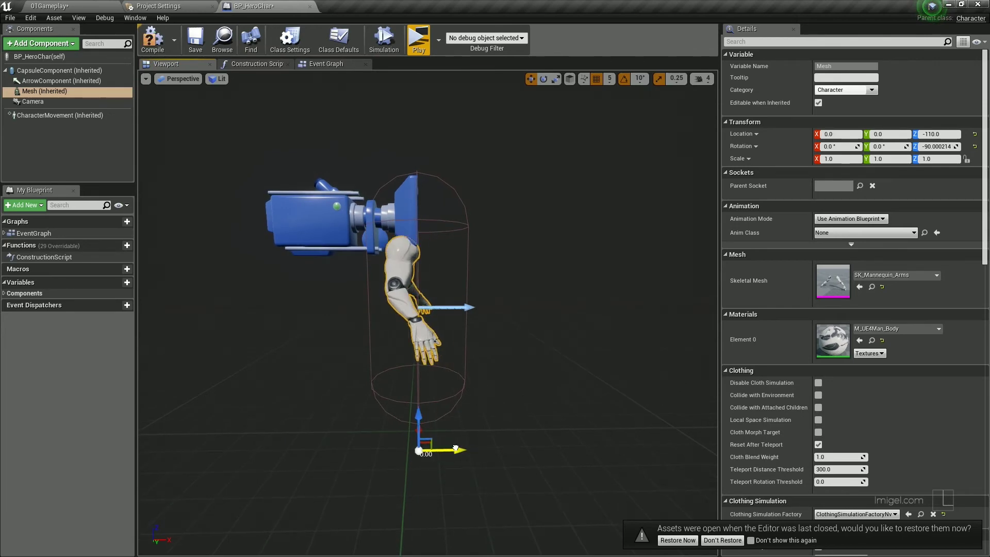
pyautogui.click(419, 41)
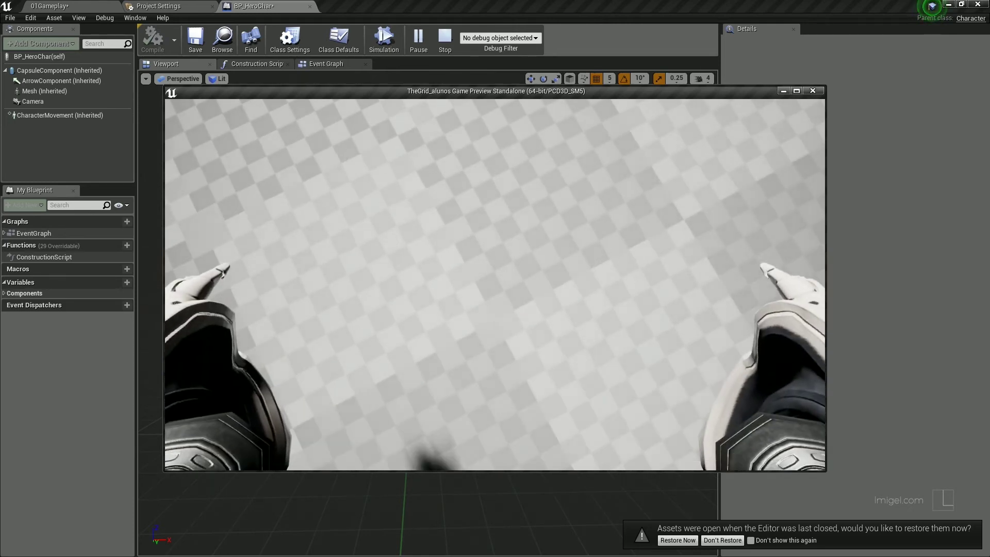
pyautogui.press('Escape')
# Step: Undo the recent position changes to the mannequin arms and view them from a flatter angle
pyautogui.click(398, 290)
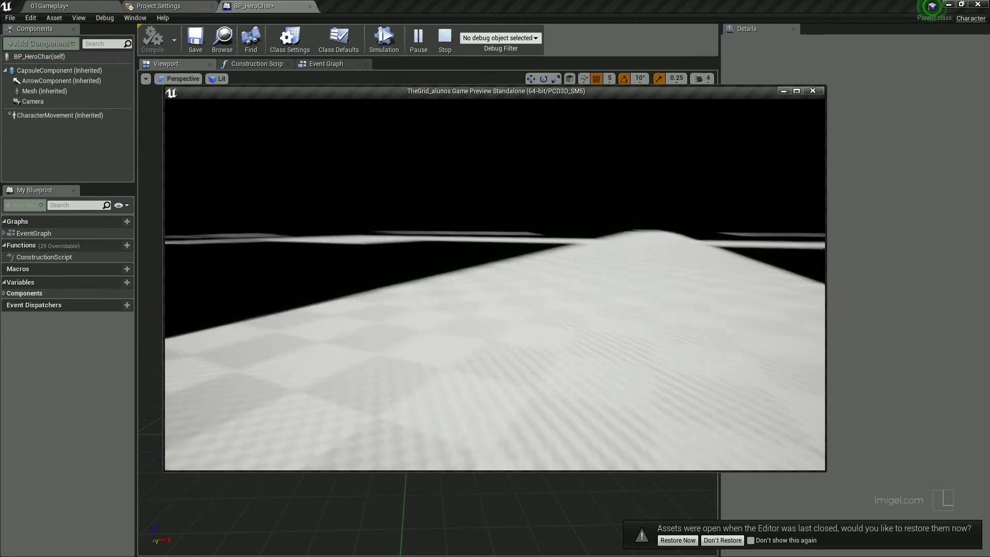
pyautogui.press('Escape')
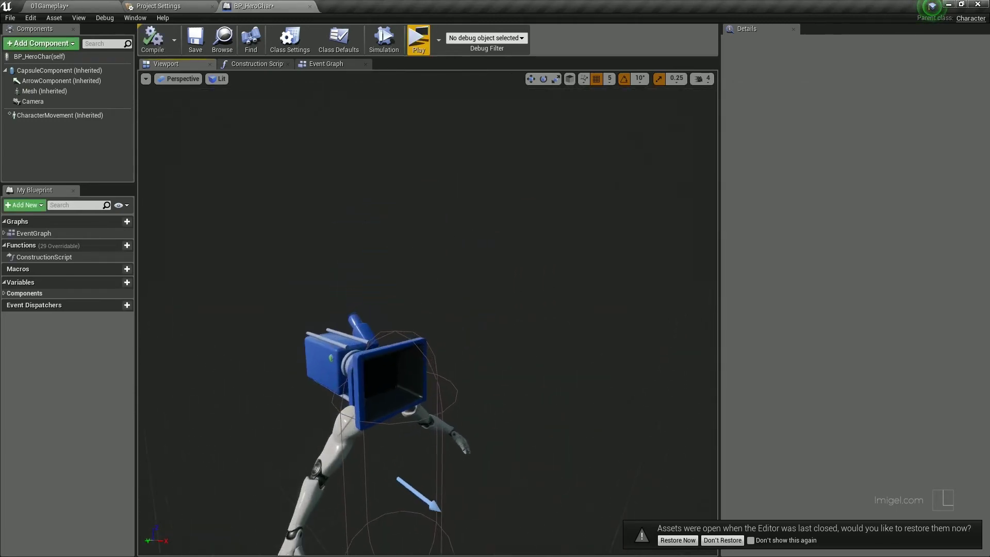
pyautogui.moveTo(532, 269); pyautogui.dragTo(515, 258, button='right')
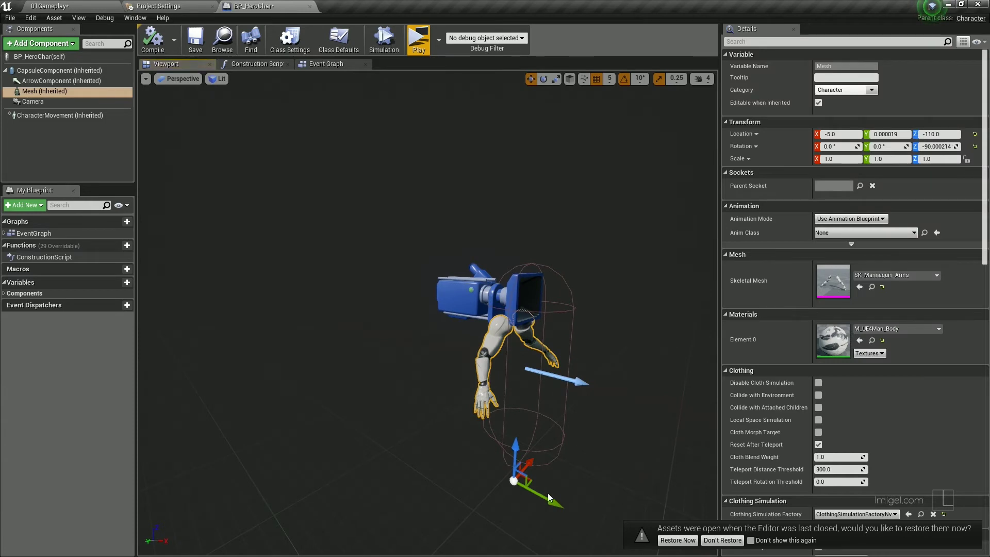
pyautogui.hotkey('ctrl', 'z')
pyautogui.hotkey('ctrl', 'z')
pyautogui.hotkey('ctrl', 'z')
pyautogui.hotkey('ctrl', 'z')
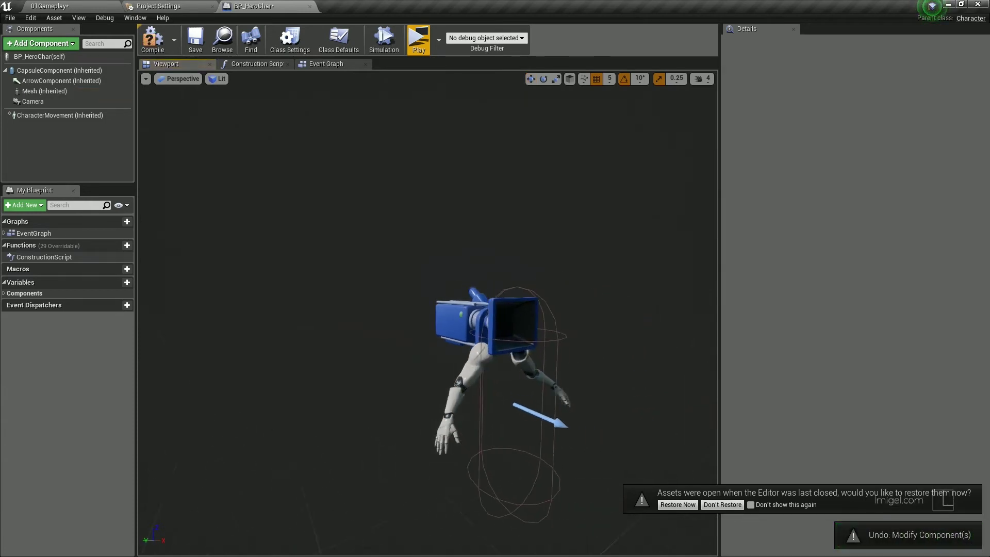
pyautogui.moveTo(442, 387); pyautogui.dragTo(442, 387, button='right')
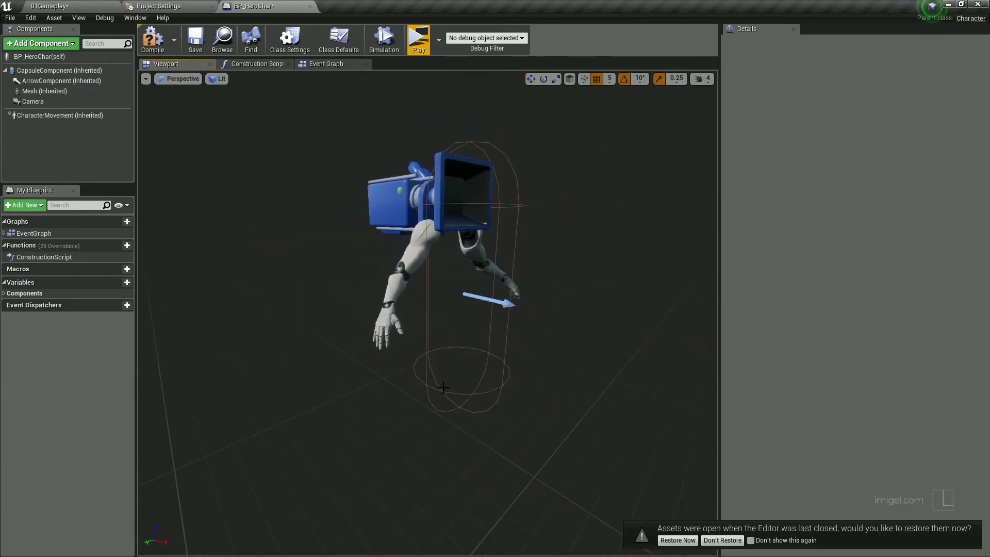
# Step: Select the arms Mesh and open its M_UE4Man_Body material from the Details panel
pyautogui.click(424, 250)
pyautogui.moveTo(570, 254); pyautogui.dragTo(570, 253, button='right')
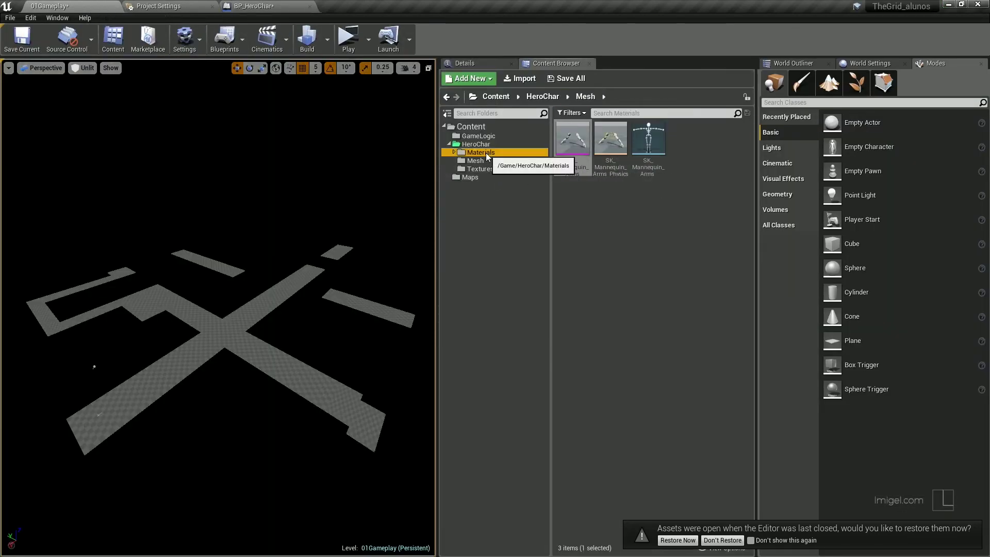
pyautogui.click(484, 152)
pyautogui.click(597, 155)
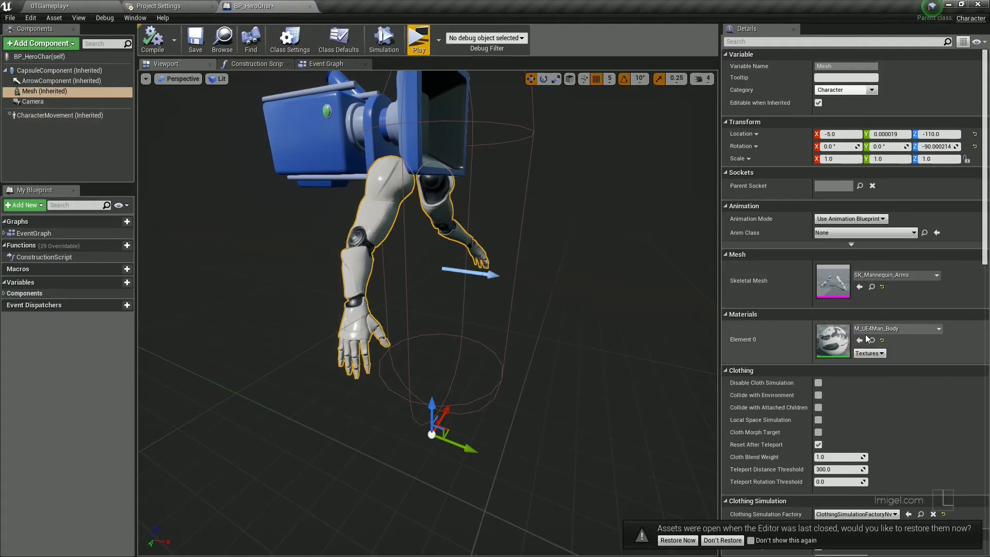
pyautogui.doubleClick(835, 340)
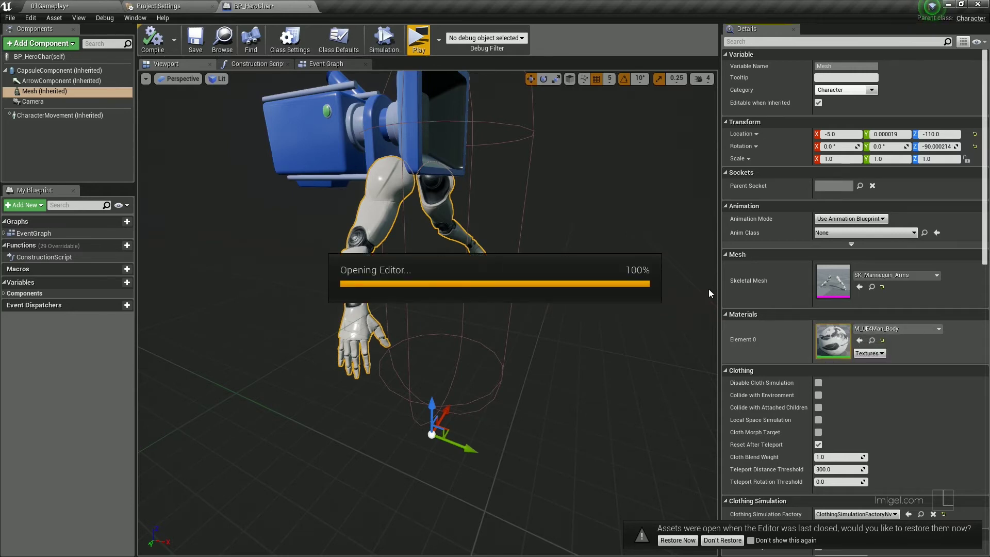
# Step: Rearrange the output, first MatLayerBlend_Simple and BodyColor nodes in the material graph
pyautogui.scroll(-4, 581, 227)
pyautogui.scroll(-3, 673, 222)
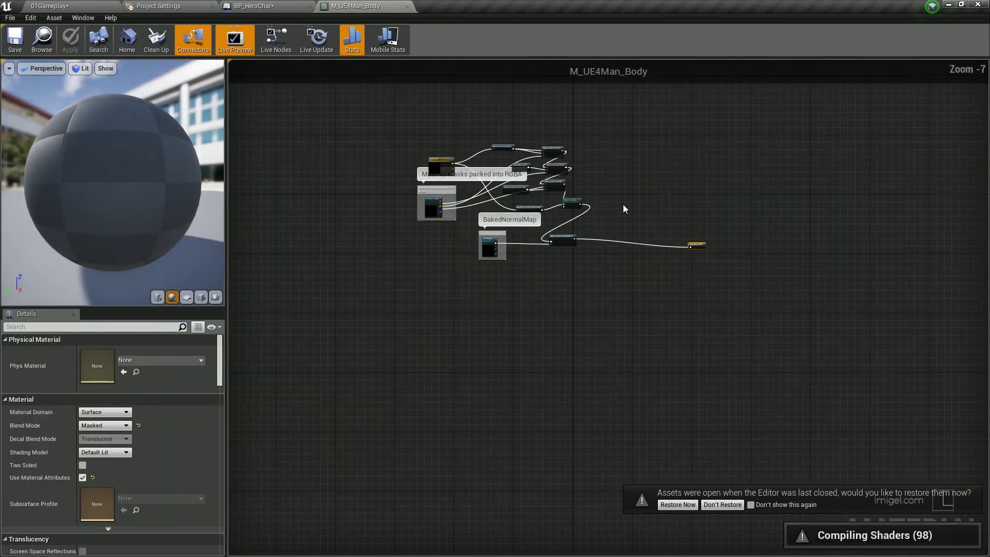
pyautogui.scroll(3, 653, 256)
pyautogui.moveTo(849, 381); pyautogui.dragTo(629, 336)
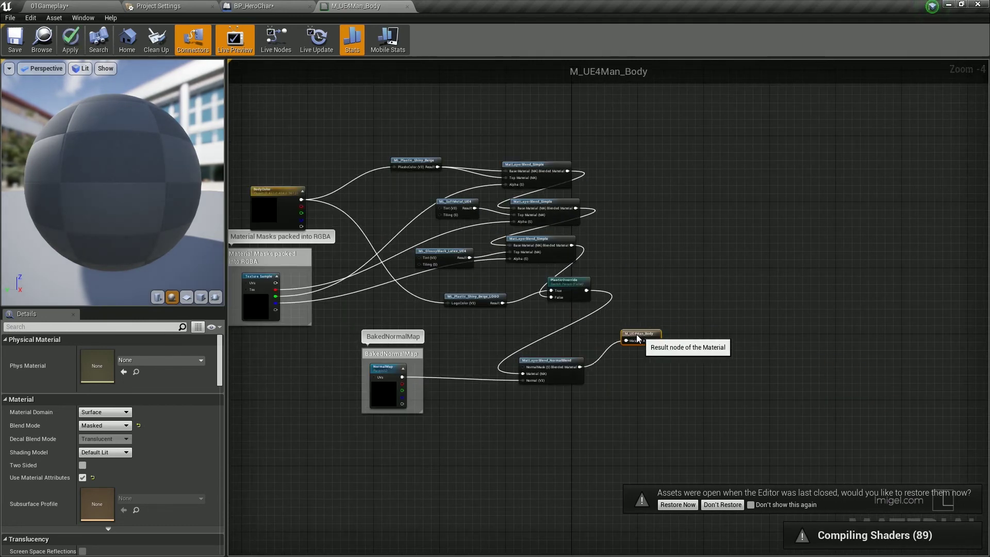
pyautogui.scroll(2, 440, 323)
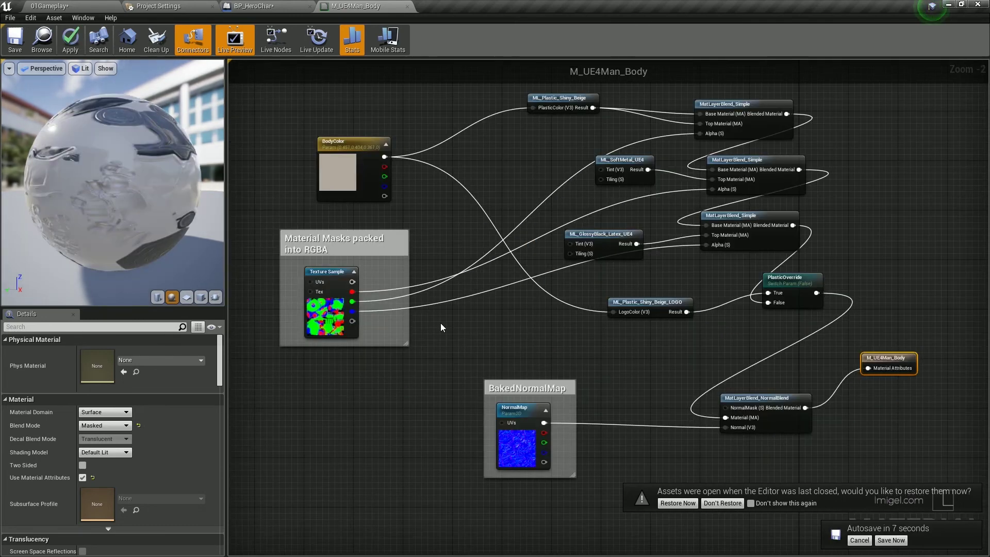
pyautogui.moveTo(396, 329); pyautogui.dragTo(391, 338, button='right')
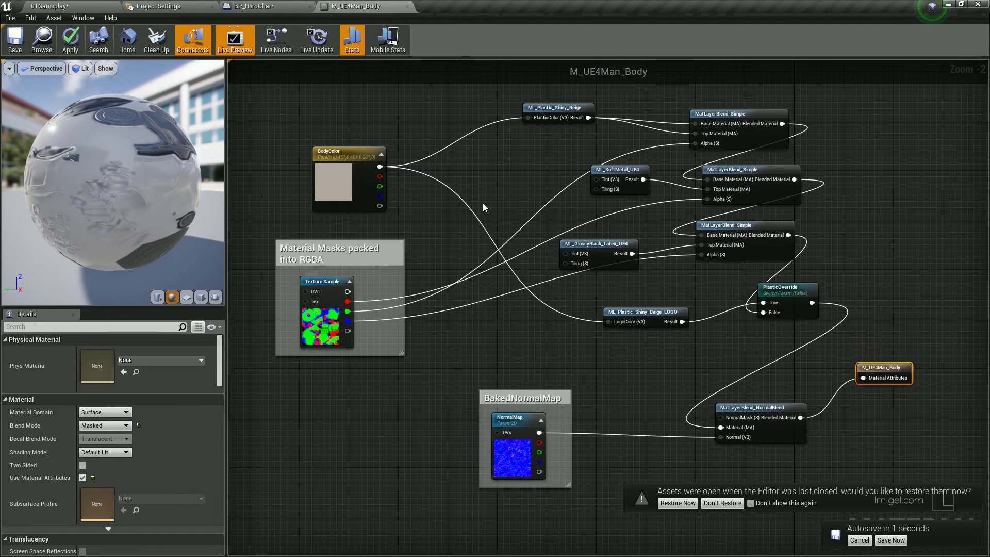
pyautogui.moveTo(491, 197); pyautogui.dragTo(481, 204, button='right')
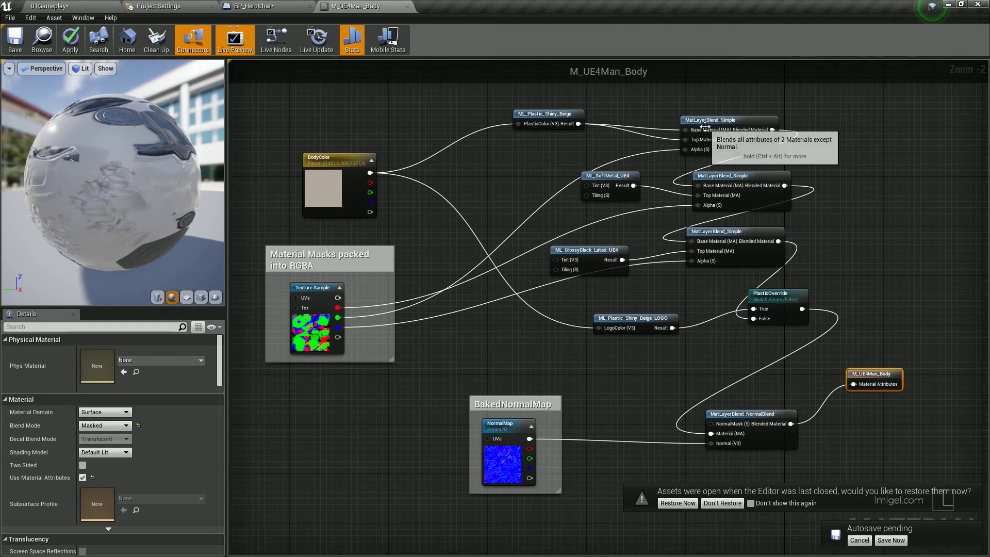
pyautogui.moveTo(716, 124); pyautogui.dragTo(715, 117)
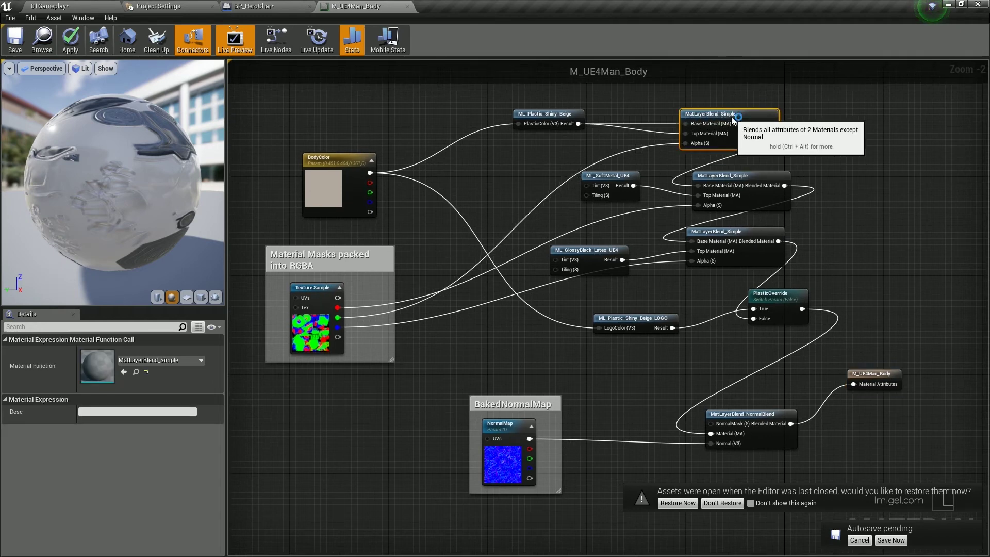
pyautogui.moveTo(348, 165); pyautogui.dragTo(341, 178)
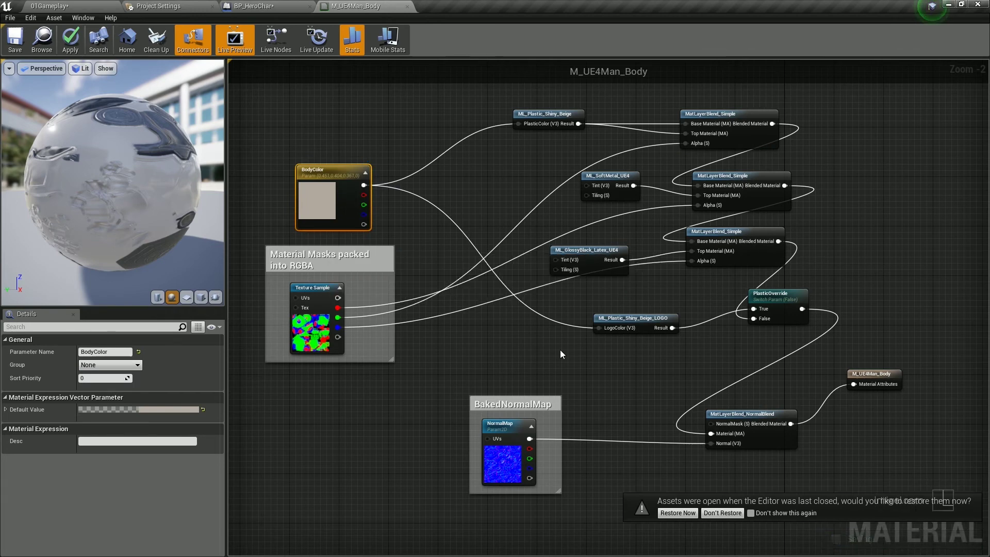
pyautogui.moveTo(880, 380); pyautogui.dragTo(885, 442)
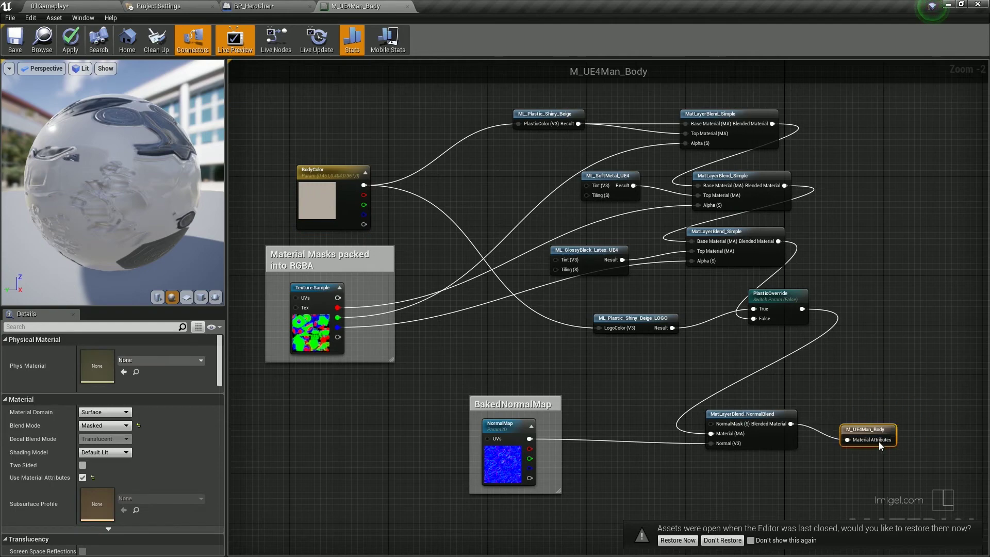
# Step: Locate the mask texture in the HeroChar Textures folder of the Content Browser
pyautogui.scroll(2, 475, 360)
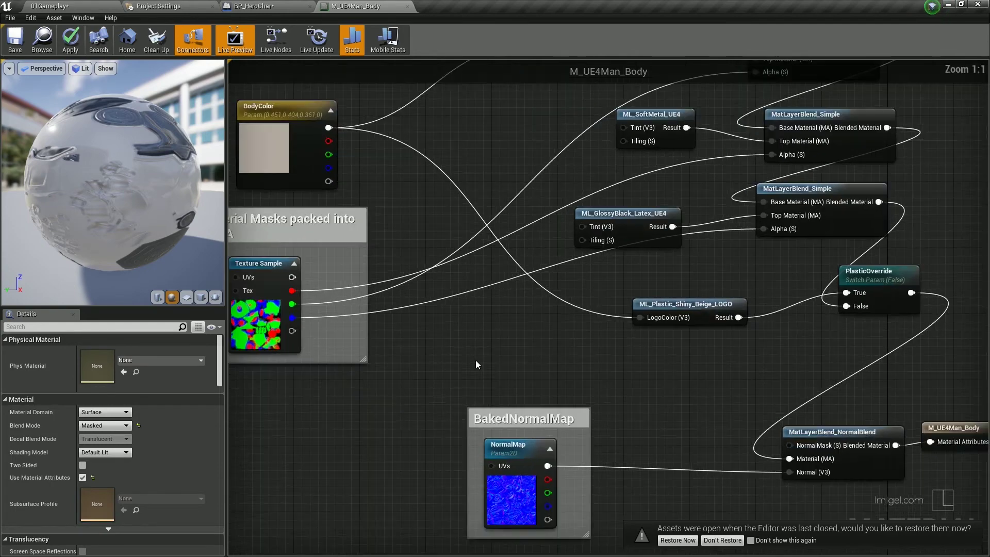
pyautogui.moveTo(475, 359); pyautogui.dragTo(630, 377, button='right')
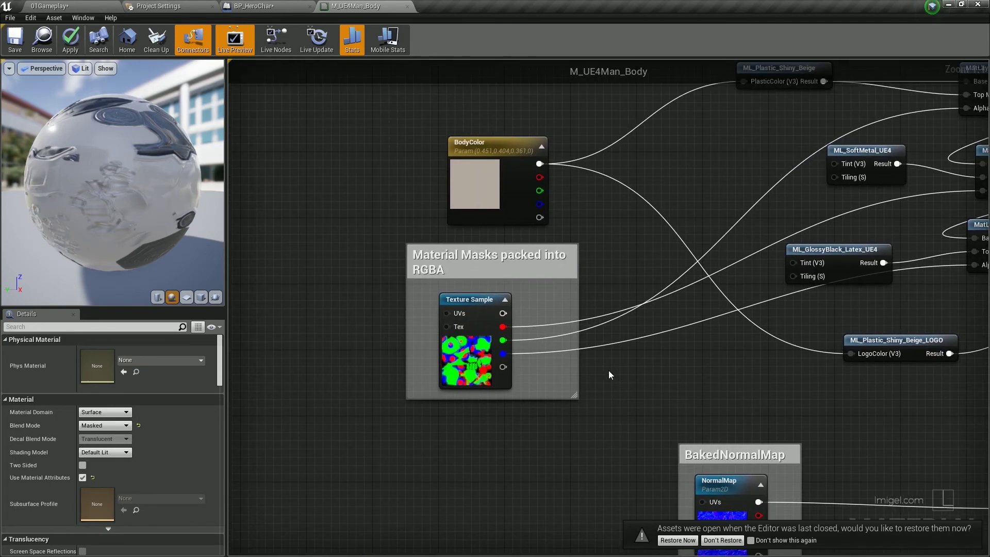
pyautogui.doubleClick(462, 358)
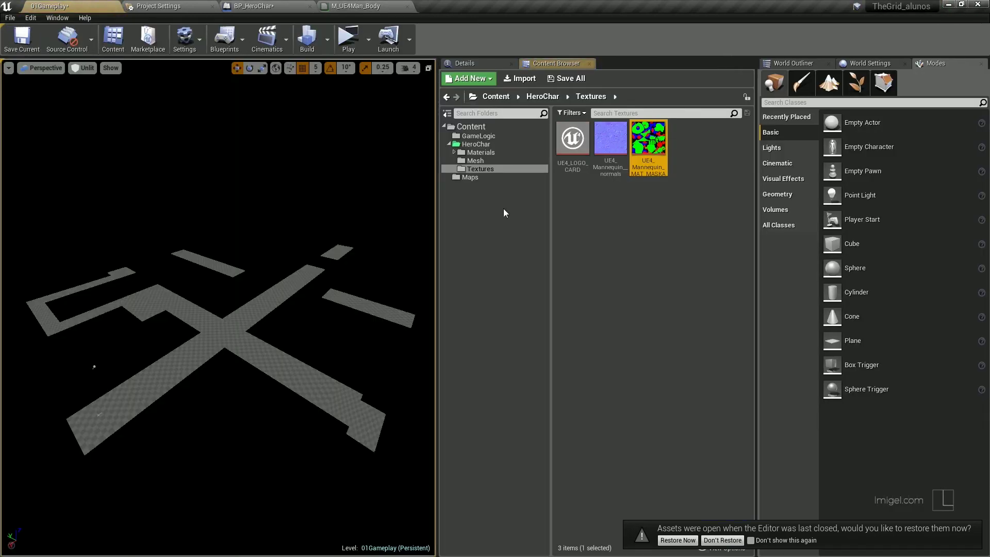
# Step: Inspect the UE4_Mannequin_MAT_MASKA texture's channels in the Texture Editor, then close it
pyautogui.doubleClick(639, 136)
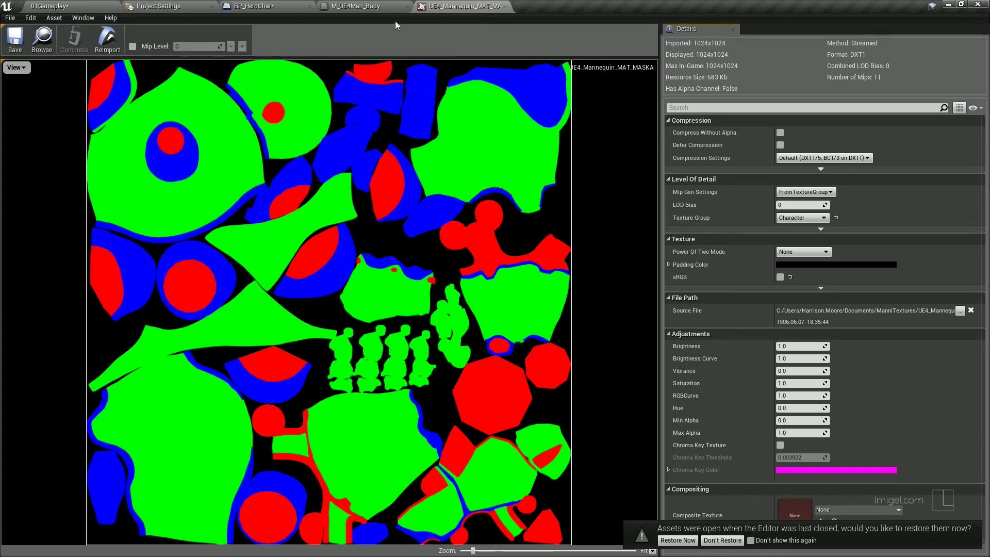
pyautogui.middleClick(451, 5)
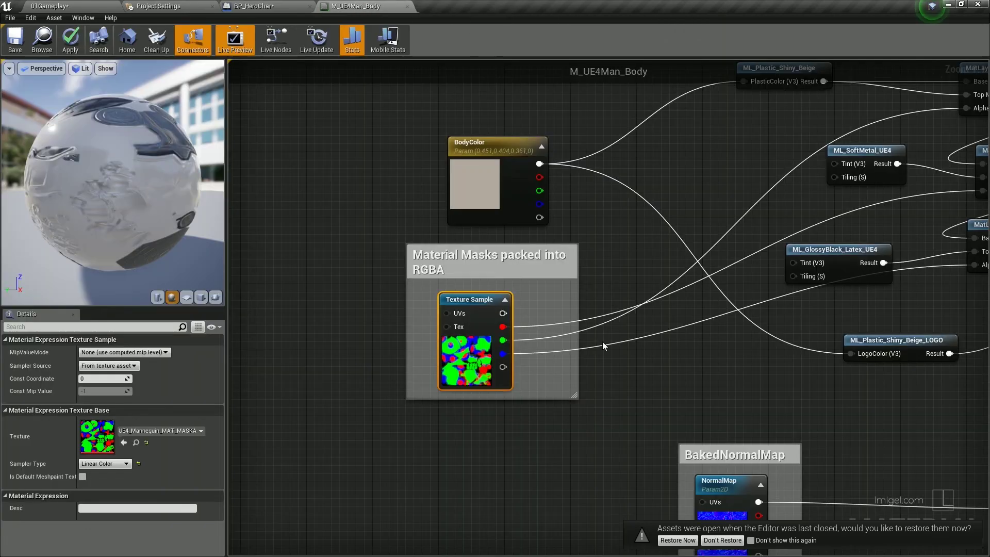
# Step: Reposition the second MatLayerBlend_Simple, ML_SoftMetal_UE4 and ML_GlossyBlack_Latex_UE4 nodes
pyautogui.moveTo(602, 341); pyautogui.dragTo(446, 366, button='right')
pyautogui.moveTo(494, 328); pyautogui.dragTo(459, 336, button='right')
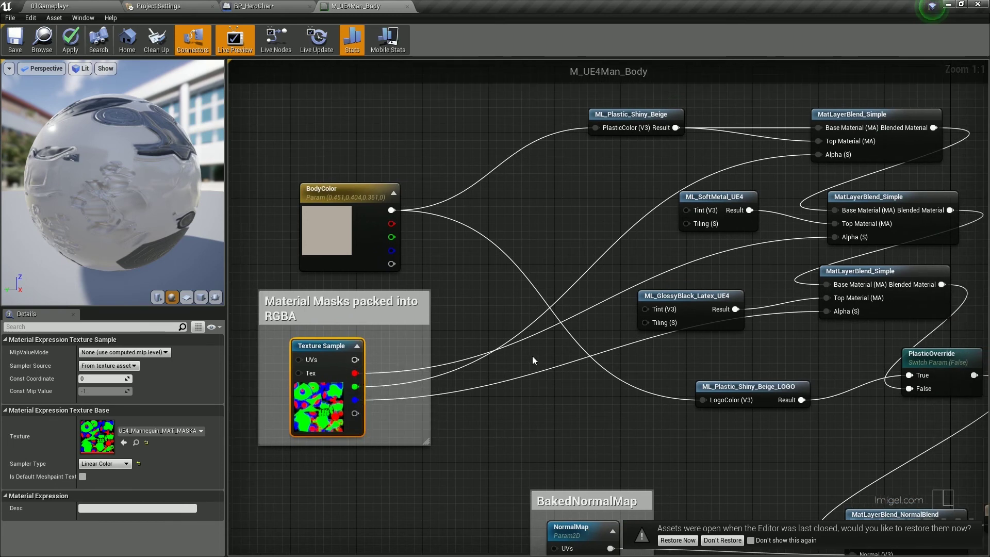
pyautogui.moveTo(584, 249); pyautogui.dragTo(518, 245, button='right')
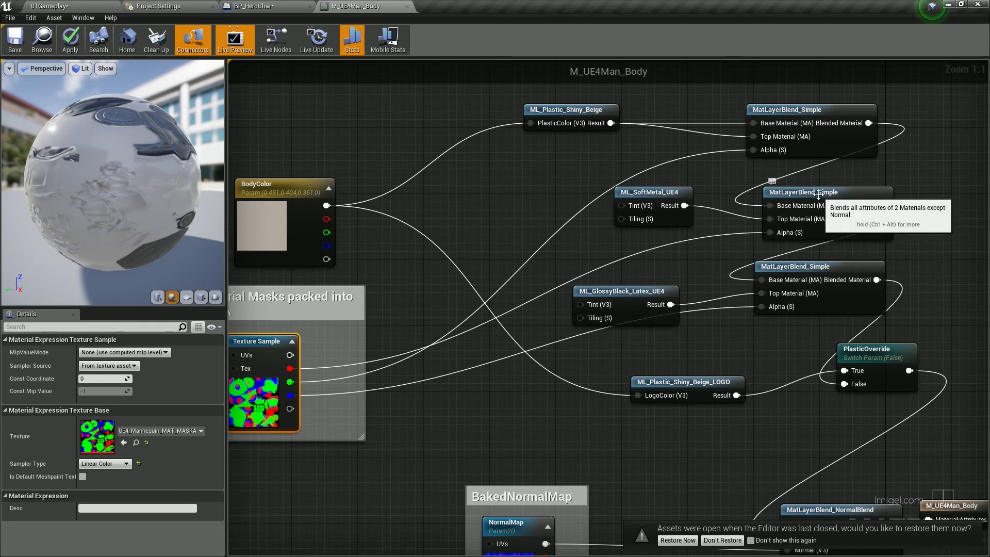
pyautogui.moveTo(820, 226); pyautogui.dragTo(829, 217)
pyautogui.moveTo(670, 191); pyautogui.dragTo(669, 206)
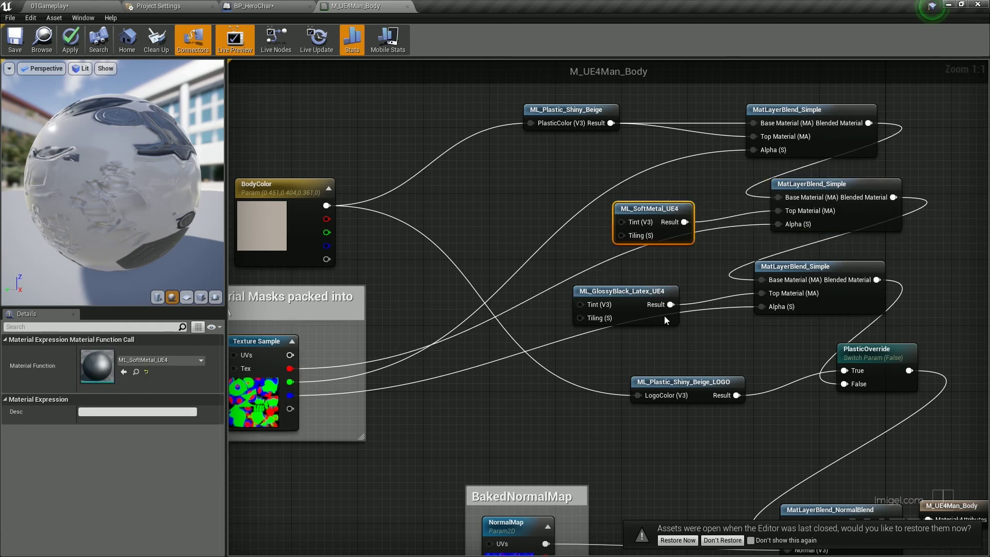
pyautogui.moveTo(334, 405); pyautogui.dragTo(363, 375, button='right')
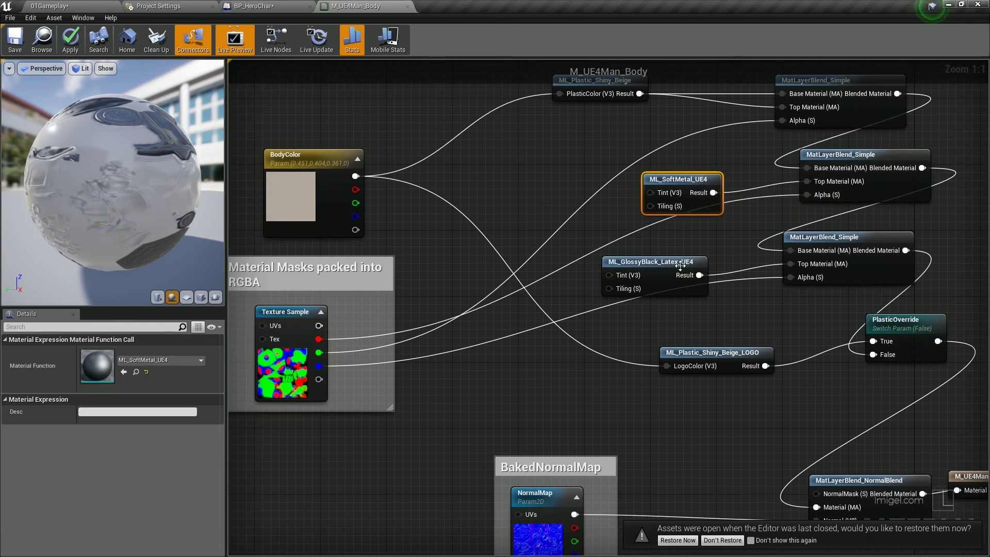
pyautogui.moveTo(680, 265); pyautogui.dragTo(696, 265)
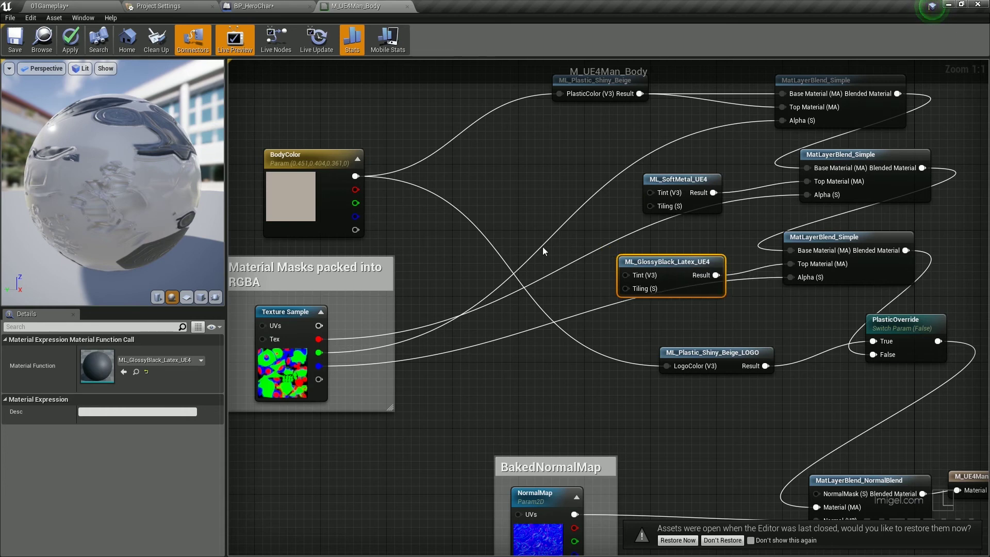
# Step: Line up ML_Plastic_Shiny_Beige, ML_SoftMetal_UE4 and ML_GlossyBlack_Latex_UE4 in one column
pyautogui.moveTo(775, 120); pyautogui.dragTo(759, 173, button='right')
pyautogui.moveTo(563, 132); pyautogui.dragTo(637, 149)
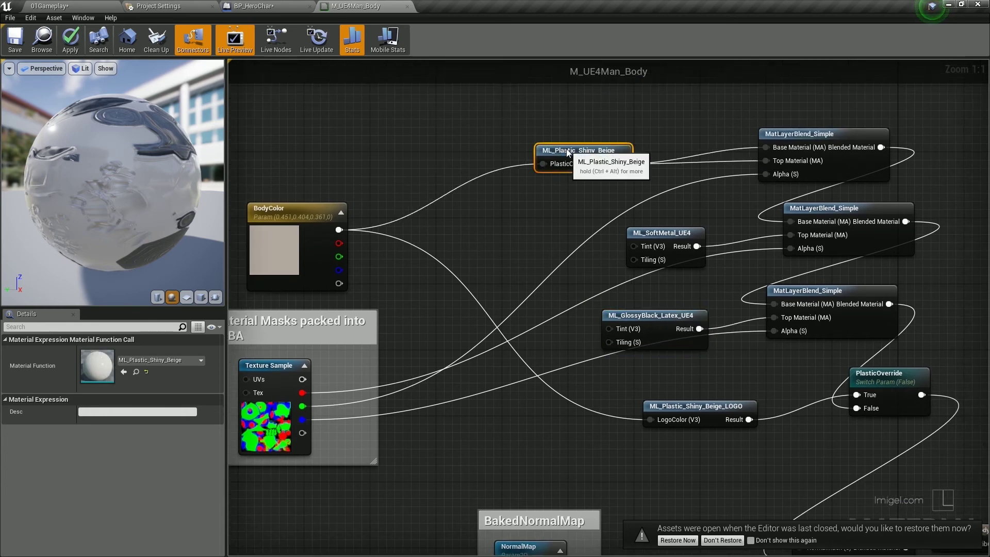
pyautogui.moveTo(642, 245); pyautogui.dragTo(610, 245)
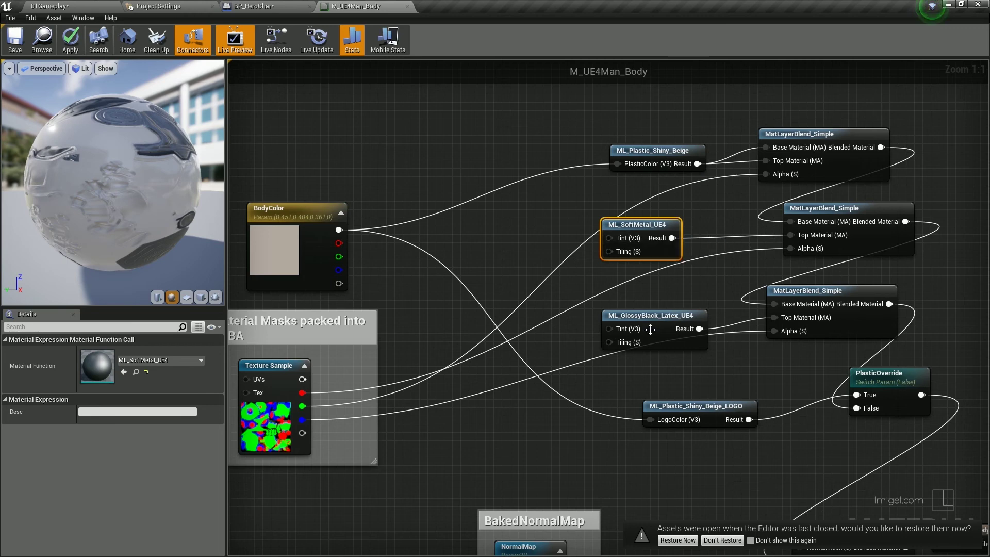
pyautogui.moveTo(652, 319); pyautogui.dragTo(627, 312)
pyautogui.click(617, 235)
pyautogui.moveTo(617, 235); pyautogui.dragTo(601, 235)
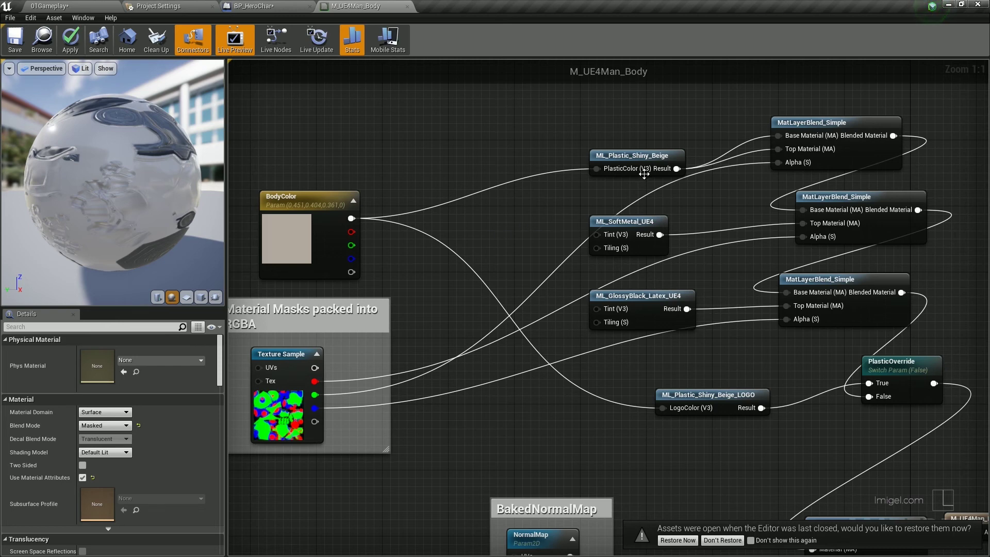
# Step: Review the Details of the ML_Plastic_Shiny_Beige, ML_SoftMetal_UE4 and ML_GlossyBlack_Latex_UE4 layers
pyautogui.click(632, 155)
pyautogui.click(634, 223)
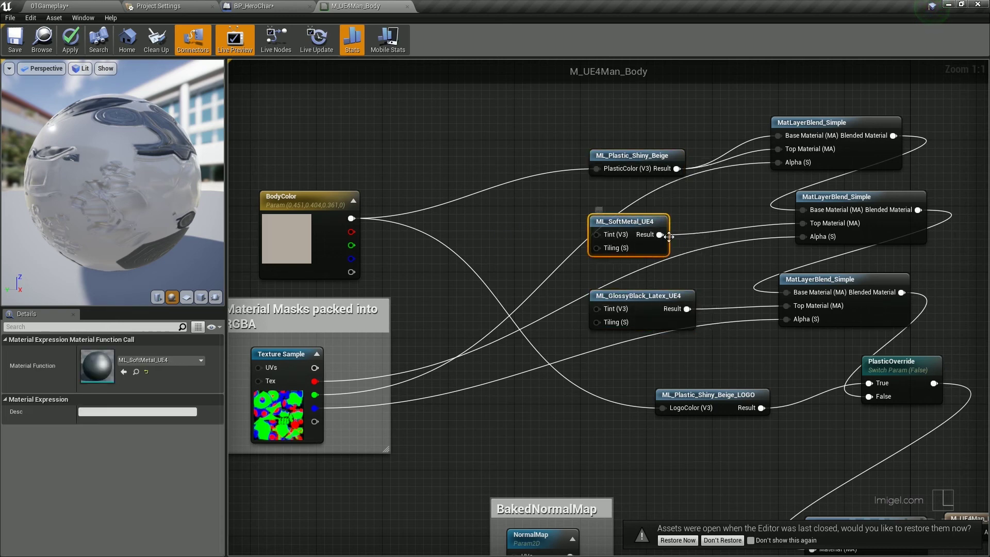
pyautogui.click(660, 157)
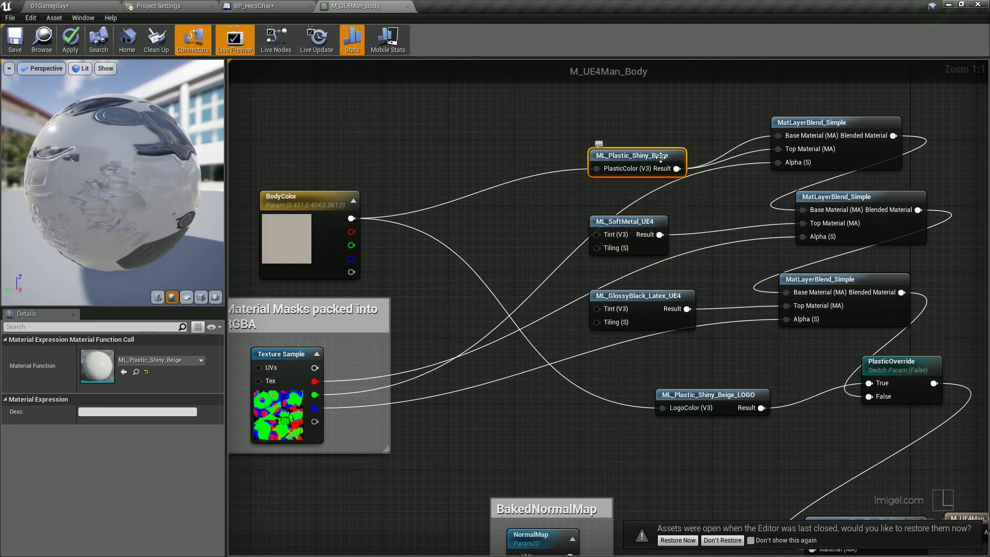
pyautogui.click(642, 299)
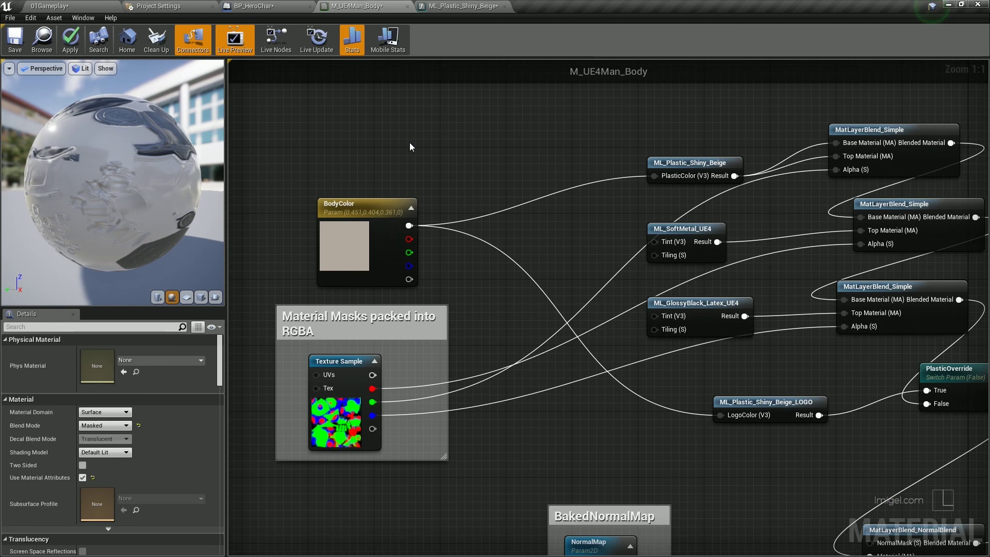
# Step: Set BodyColor's default value to light blue (0.196, 0.266, 0.719) and check the preview sphere
pyautogui.moveTo(330, 246); pyautogui.dragTo(322, 238)
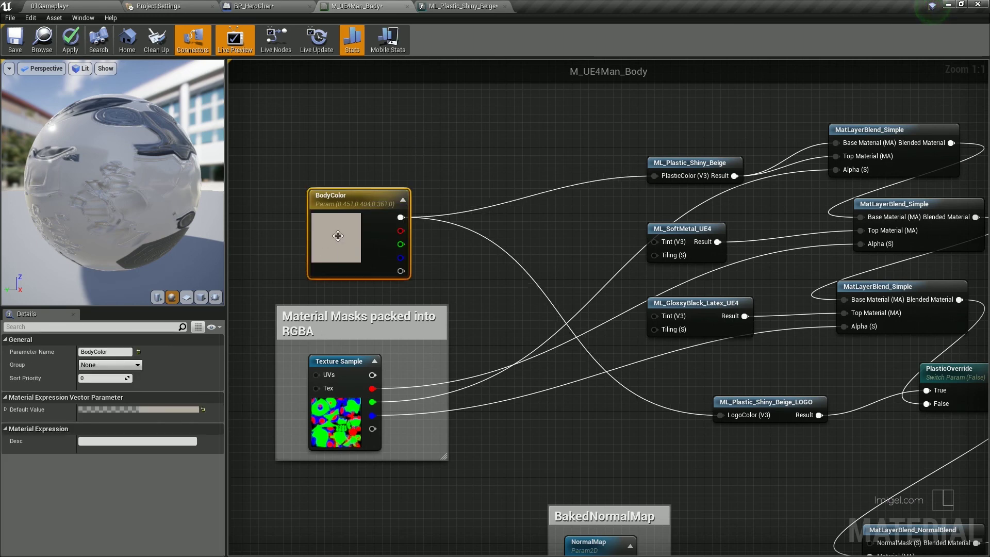
pyautogui.click(169, 410)
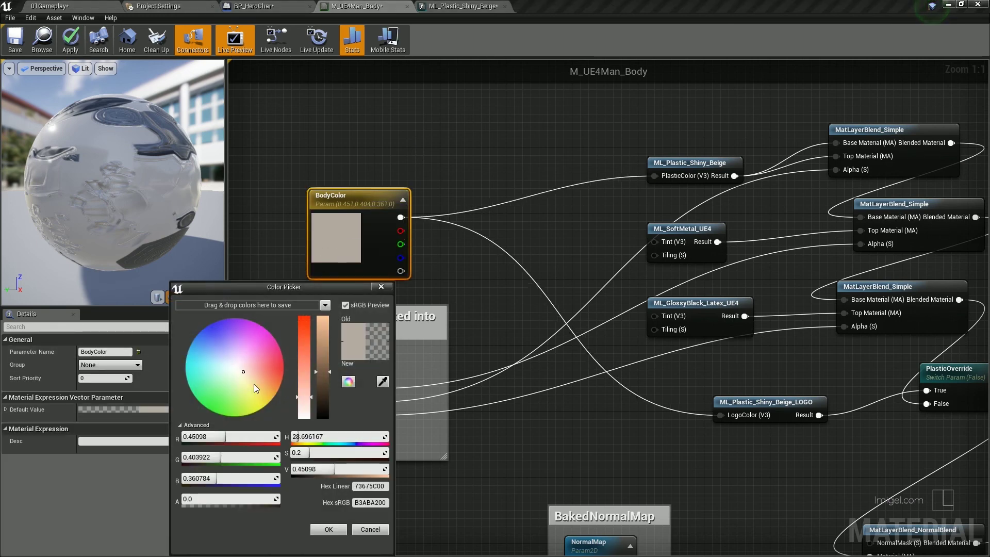
pyautogui.click(270, 387)
pyautogui.click(270, 372)
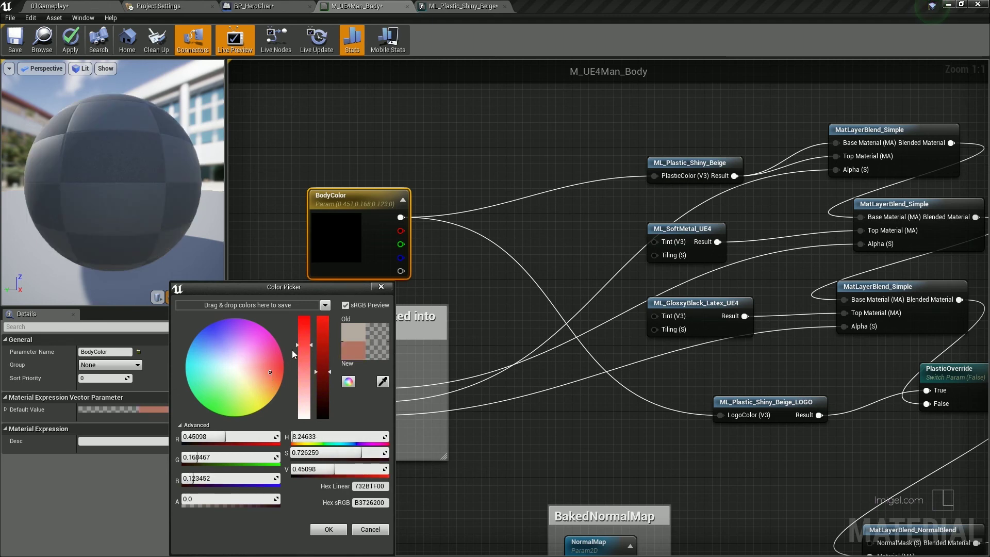
pyautogui.click(213, 338)
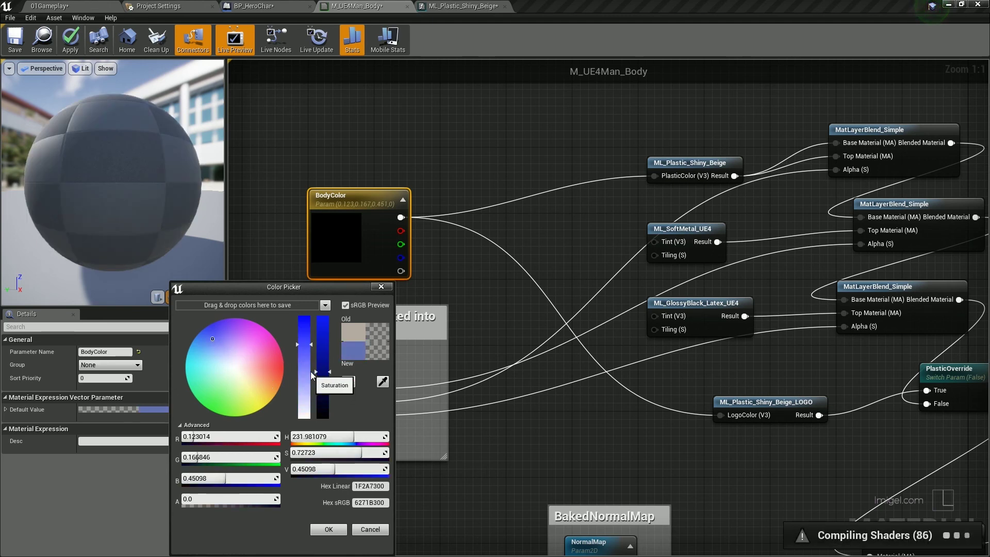
pyautogui.moveTo(319, 371); pyautogui.dragTo(318, 346)
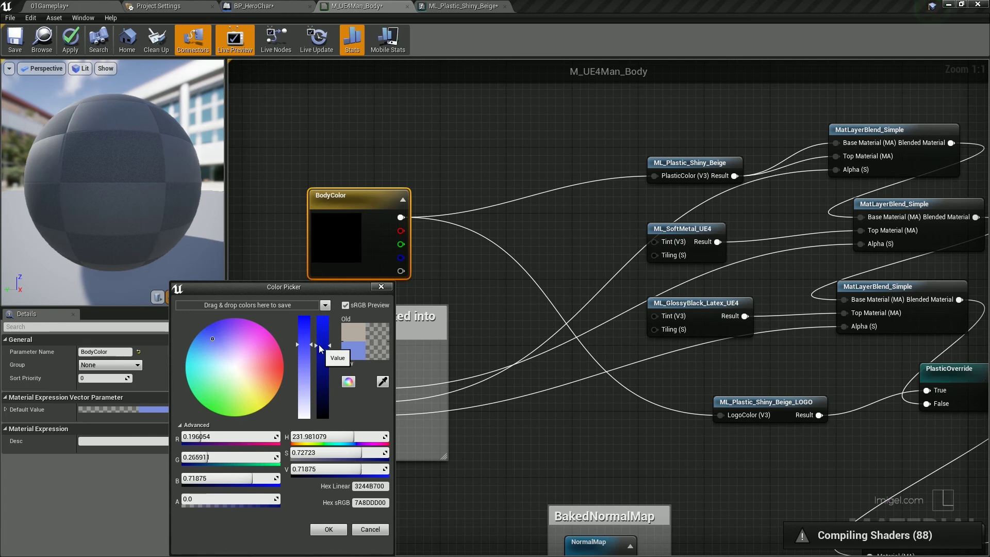
pyautogui.click(329, 529)
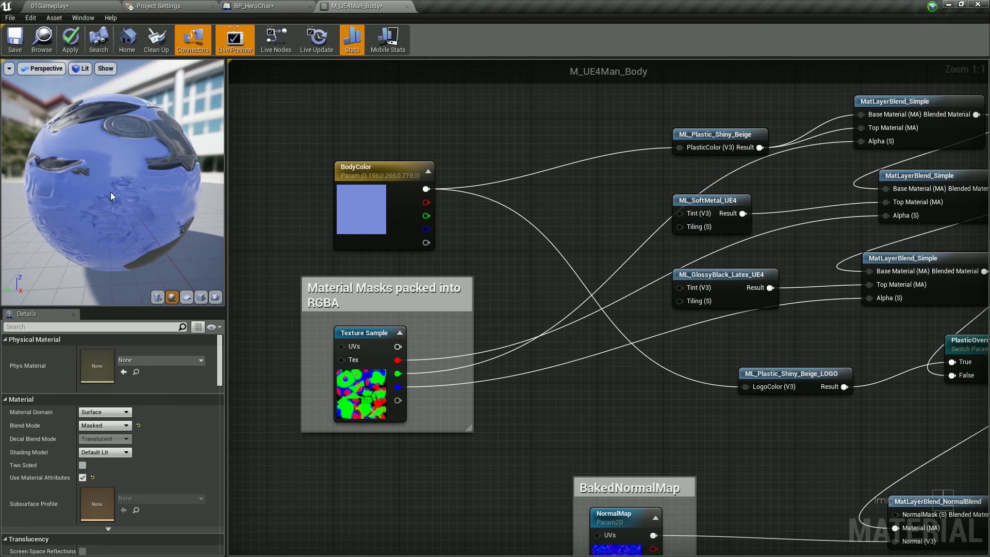
pyautogui.moveTo(111, 190); pyautogui.dragTo(123, 232)
# Step: Check the arms in BP_HeroChar, then open the ML_SoftMetal_UE4 material function
pyautogui.click(254, 6)
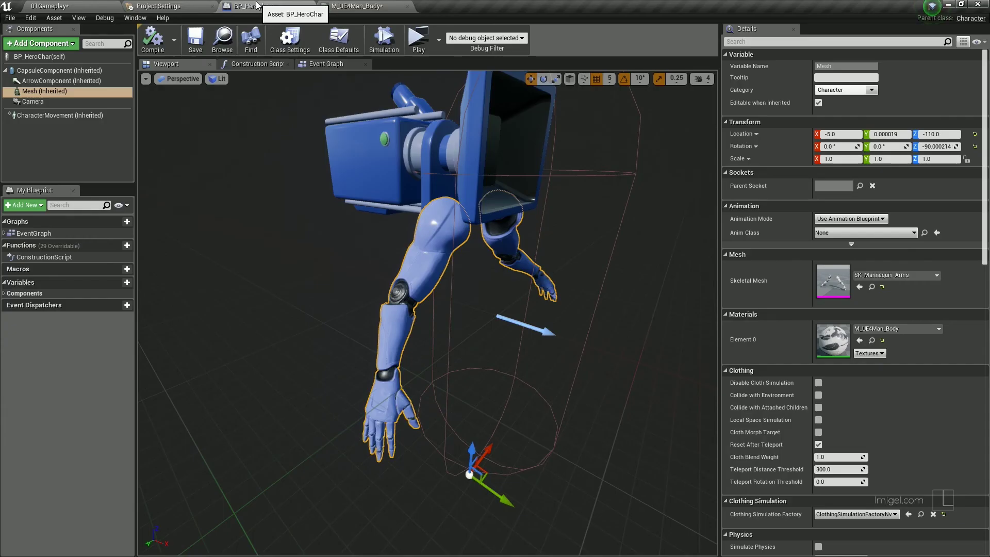
pyautogui.moveTo(406, 248); pyautogui.dragTo(382, 242)
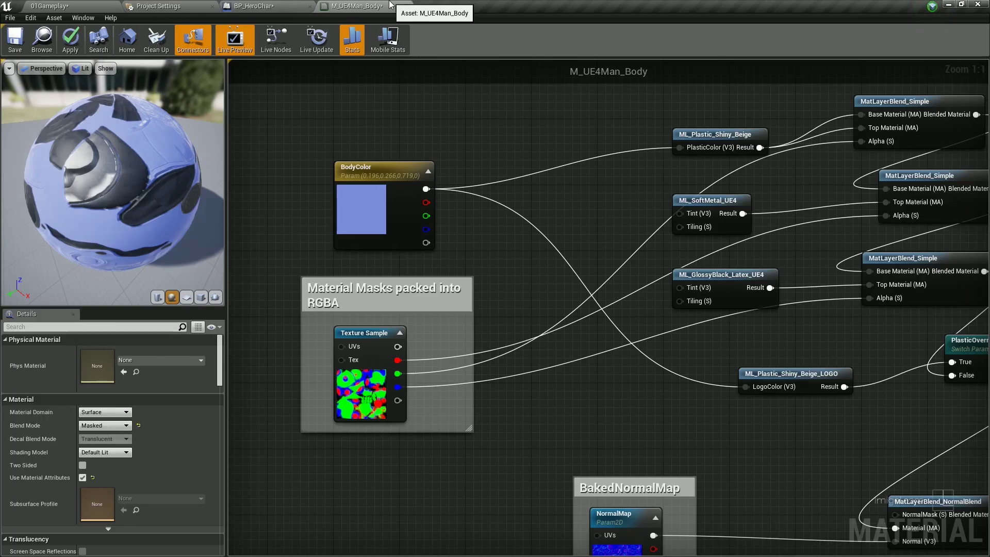
pyautogui.click(357, 6)
pyautogui.moveTo(722, 140); pyautogui.dragTo(561, 118, button='right')
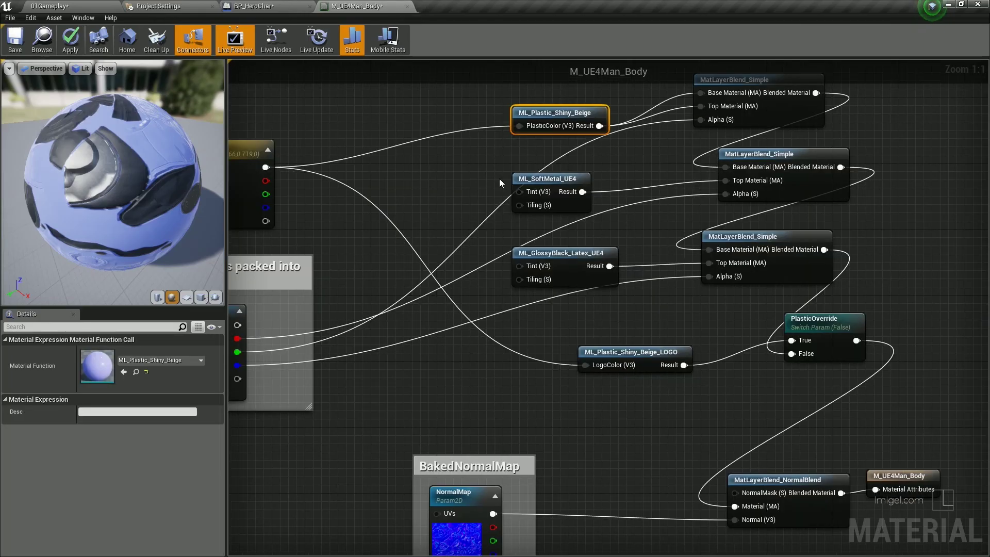
pyautogui.doubleClick(549, 182)
# Step: Select both comment groups in the ML_SoftMetal_UE4 function graph
pyautogui.scroll(-4, 540, 219)
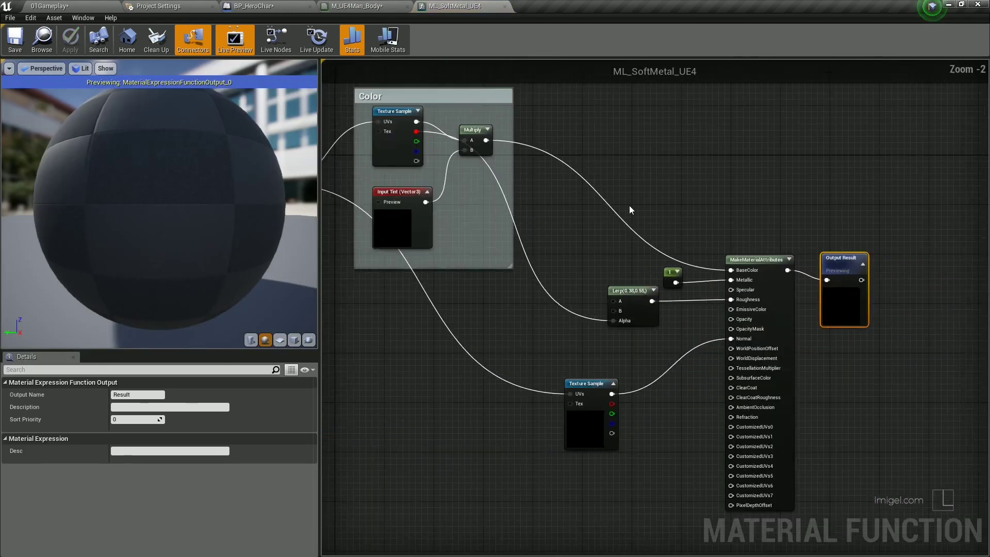
pyautogui.moveTo(634, 206); pyautogui.dragTo(706, 213, button='right')
pyautogui.scroll(1, 426, 146)
pyautogui.moveTo(383, 122)
pyautogui.mouseDown()
pyautogui.moveTo(645, 340)
pyautogui.moveTo(868, 476)
pyautogui.mouseUp()
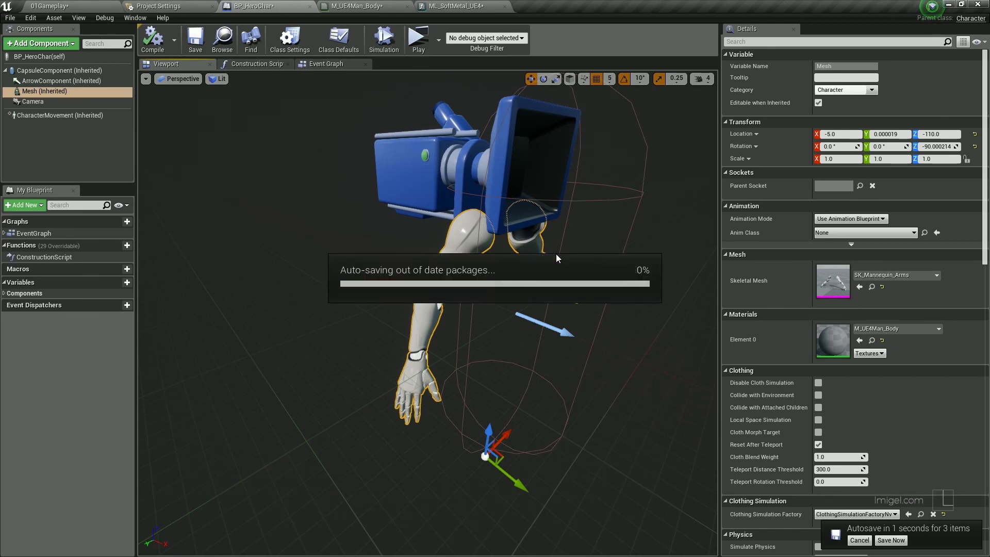
pyautogui.moveTo(444, 241); pyautogui.dragTo(443, 155)
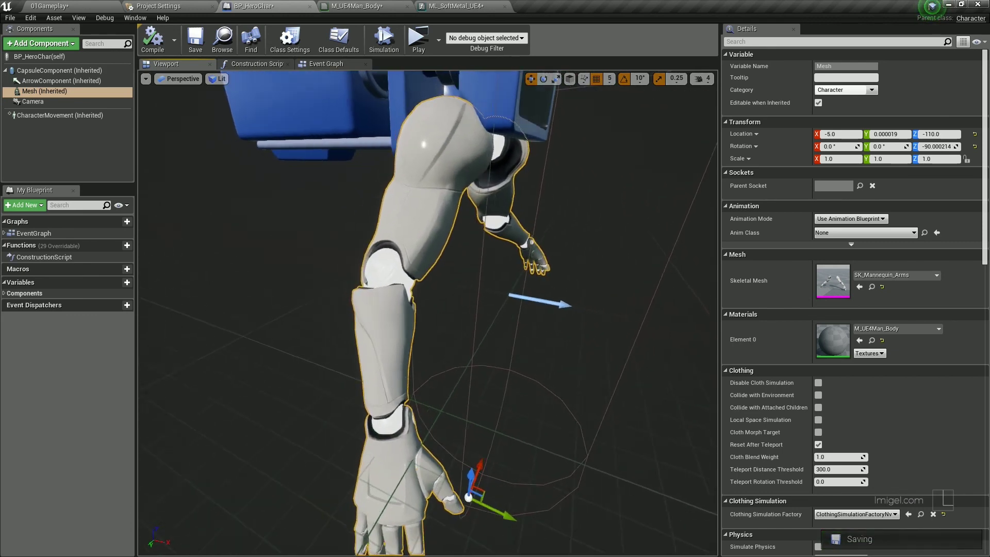
pyautogui.moveTo(380, 281); pyautogui.dragTo(380, 320)
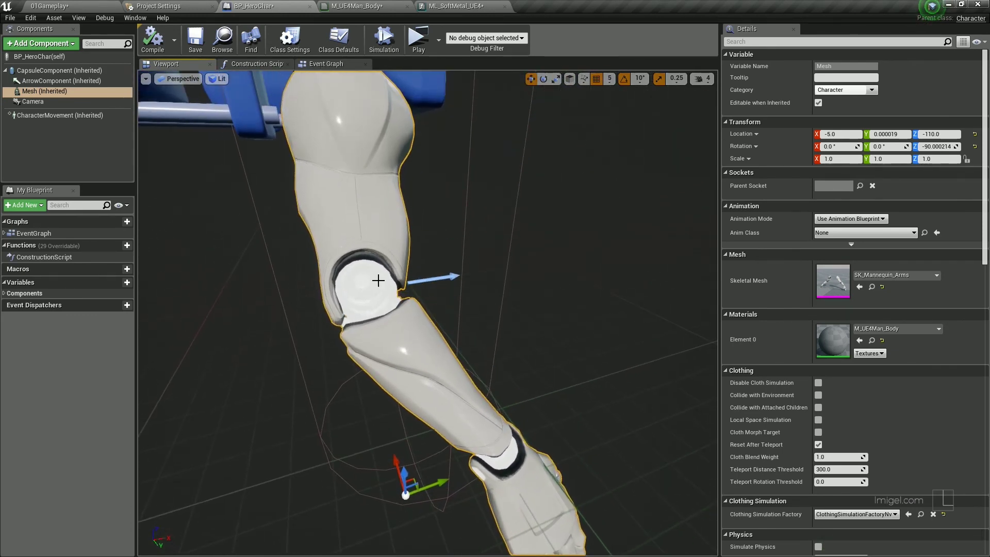
pyautogui.moveTo(619, 233); pyautogui.dragTo(619, 289)
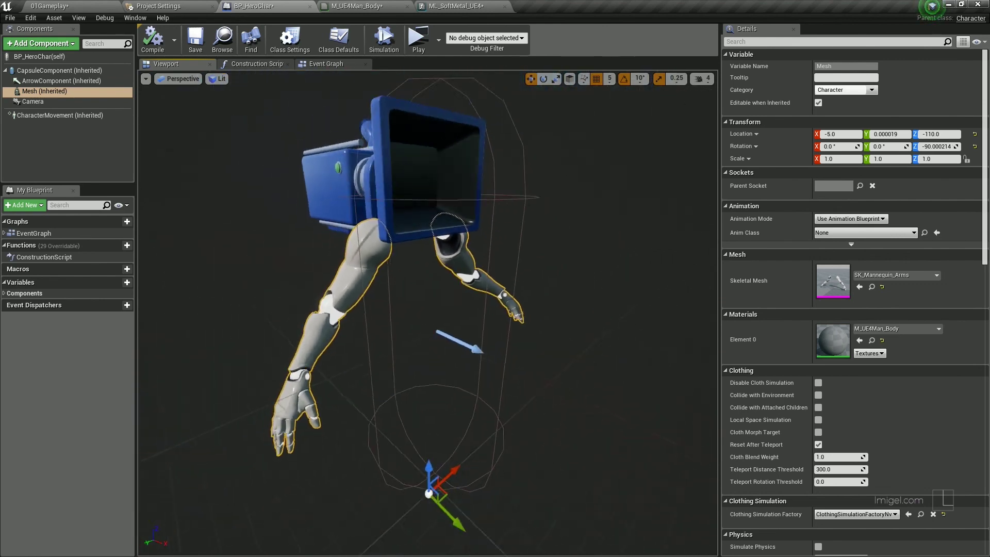
pyautogui.moveTo(612, 232); pyautogui.dragTo(613, 206, button='right')
pyautogui.moveTo(613, 207); pyautogui.dragTo(612, 227)
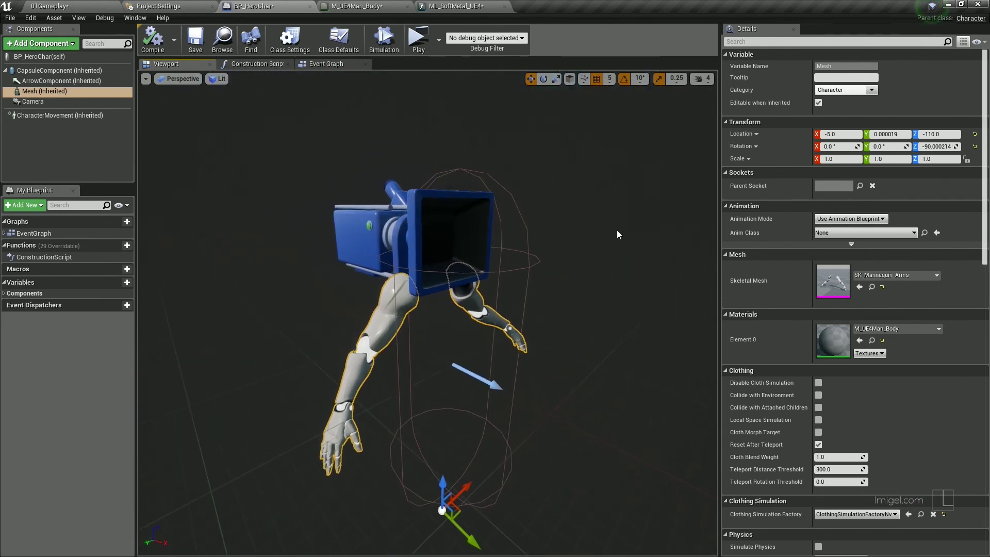
pyautogui.click(366, 6)
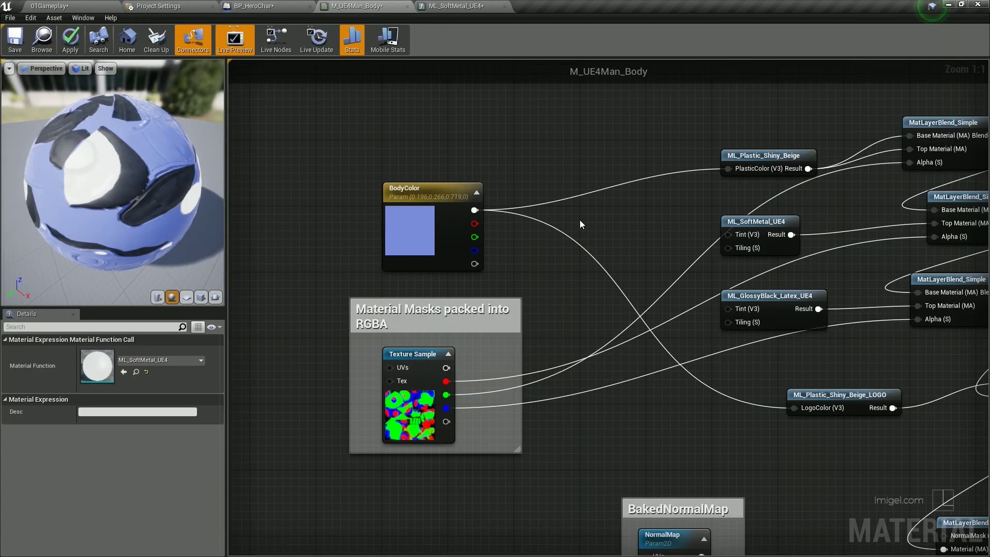
pyautogui.scroll(-5, 560, 209)
pyautogui.scroll(5, 623, 237)
pyautogui.scroll(-1, 567, 232)
pyautogui.moveTo(491, 226)
pyautogui.mouseDown(button='right')
pyautogui.moveTo(545, 237)
pyautogui.moveTo(519, 226)
pyautogui.mouseUp(button='right')
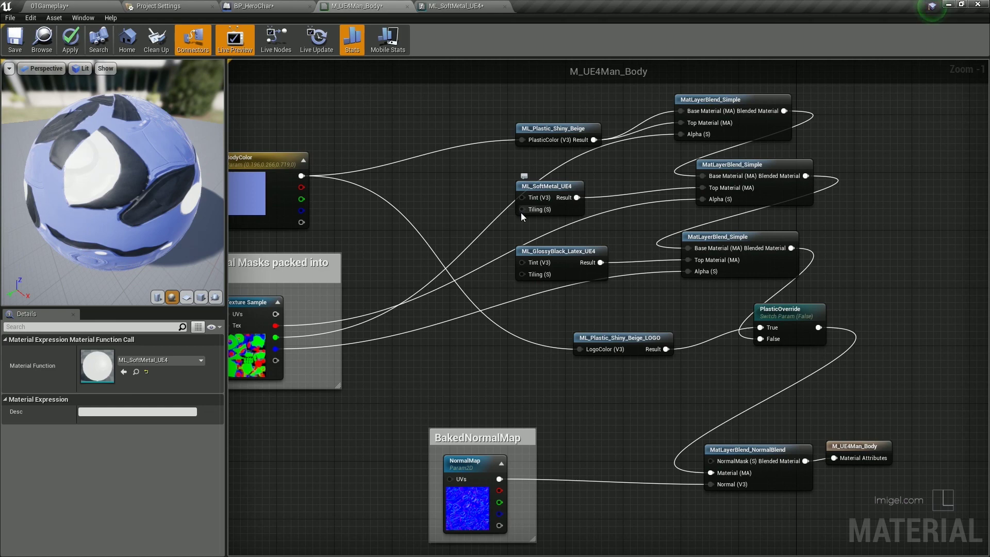
pyautogui.moveTo(401, 190); pyautogui.dragTo(471, 218, button='right')
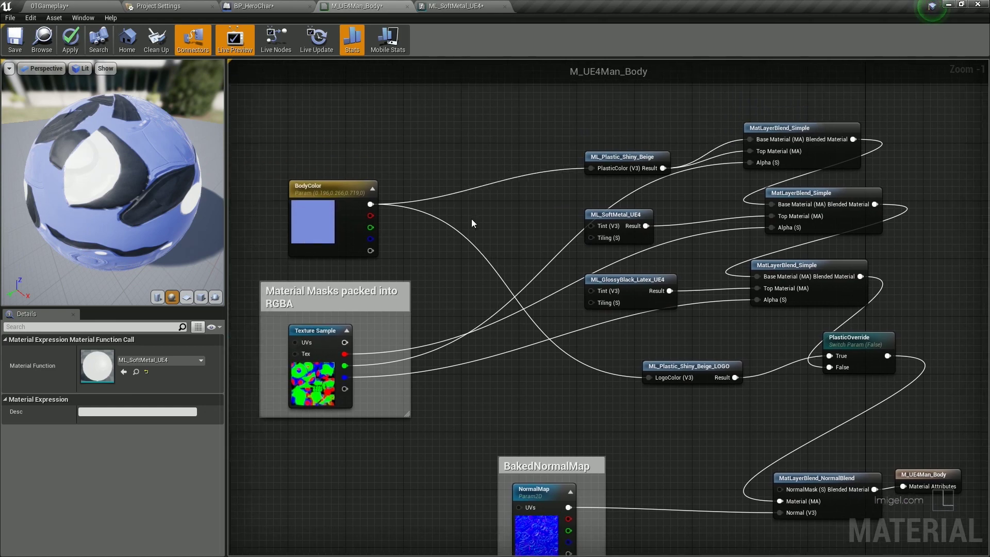
pyautogui.scroll(-3, 471, 220)
pyautogui.moveTo(456, 125); pyautogui.dragTo(702, 319)
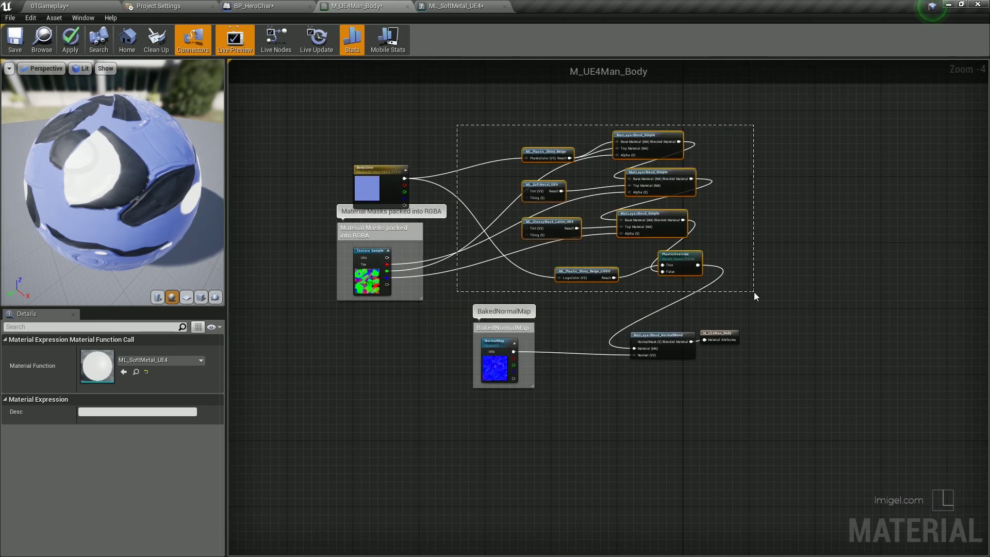
pyautogui.moveTo(753, 292); pyautogui.dragTo(753, 291)
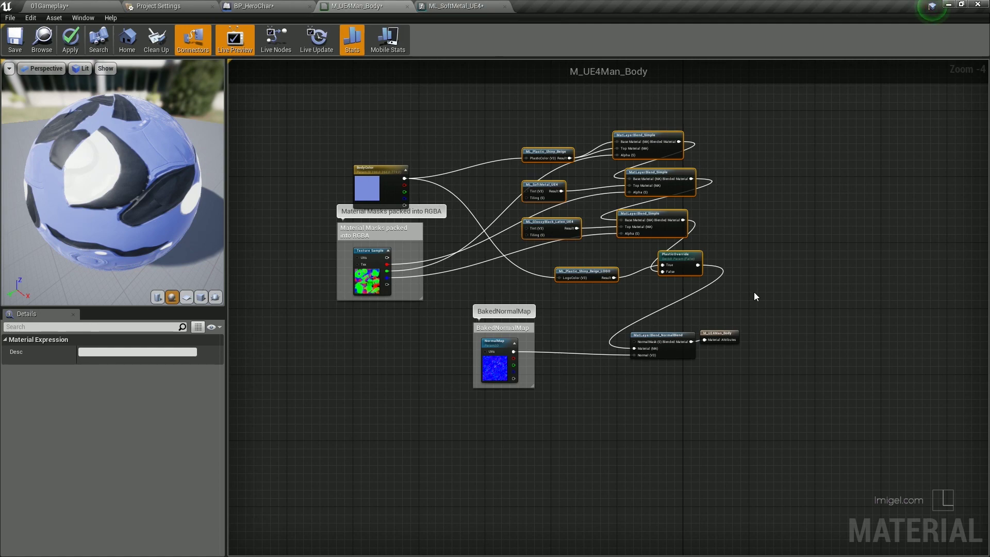
pyautogui.click(753, 292)
pyautogui.scroll(3, 713, 297)
pyautogui.moveTo(501, 242); pyautogui.dragTo(697, 304, button='right')
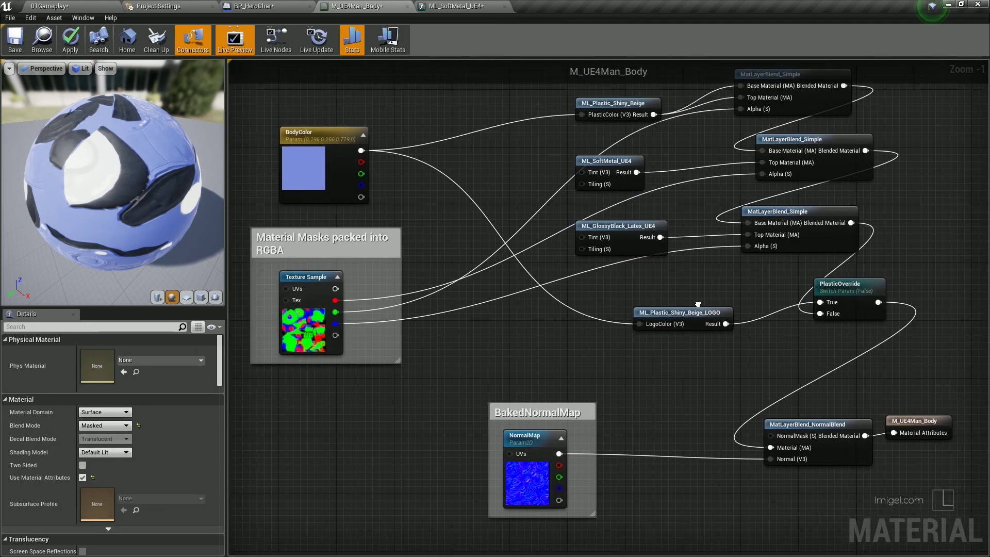
pyautogui.scroll(-1, 666, 308)
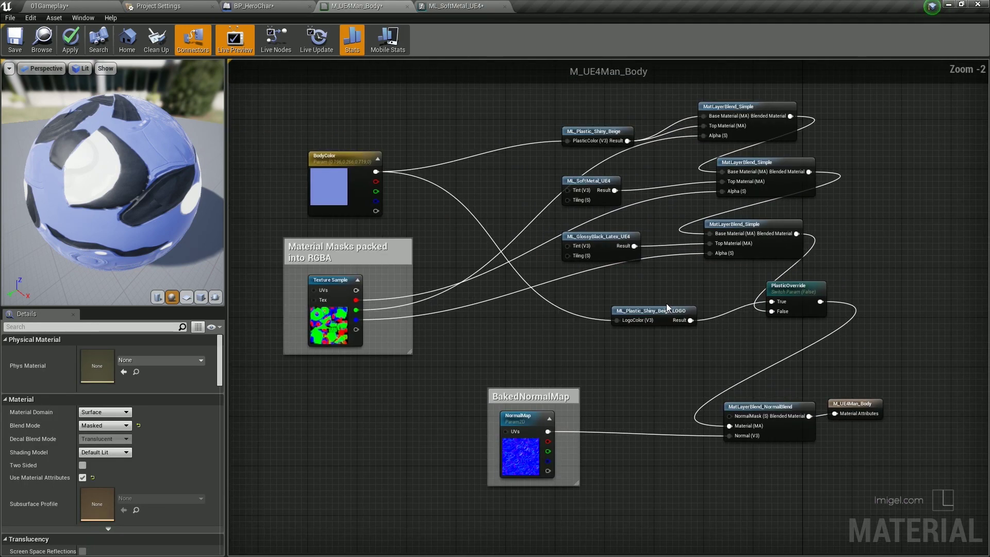
pyautogui.click(225, 6)
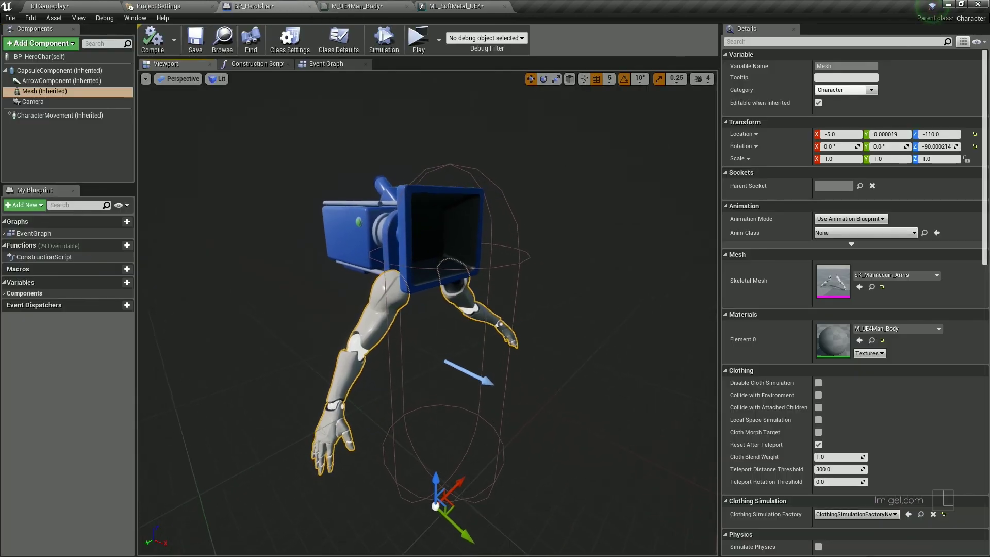
pyautogui.moveTo(546, 230); pyautogui.dragTo(509, 231, button='right')
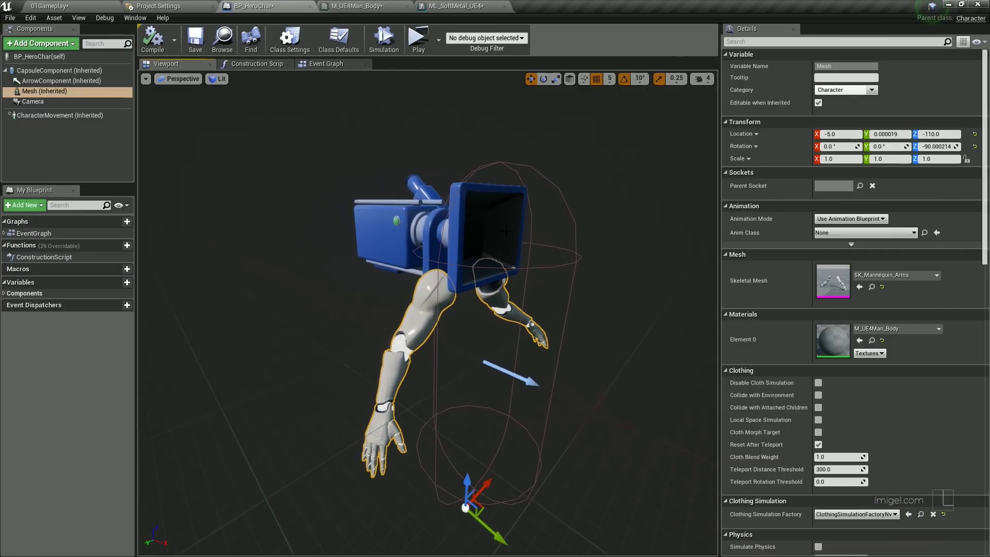